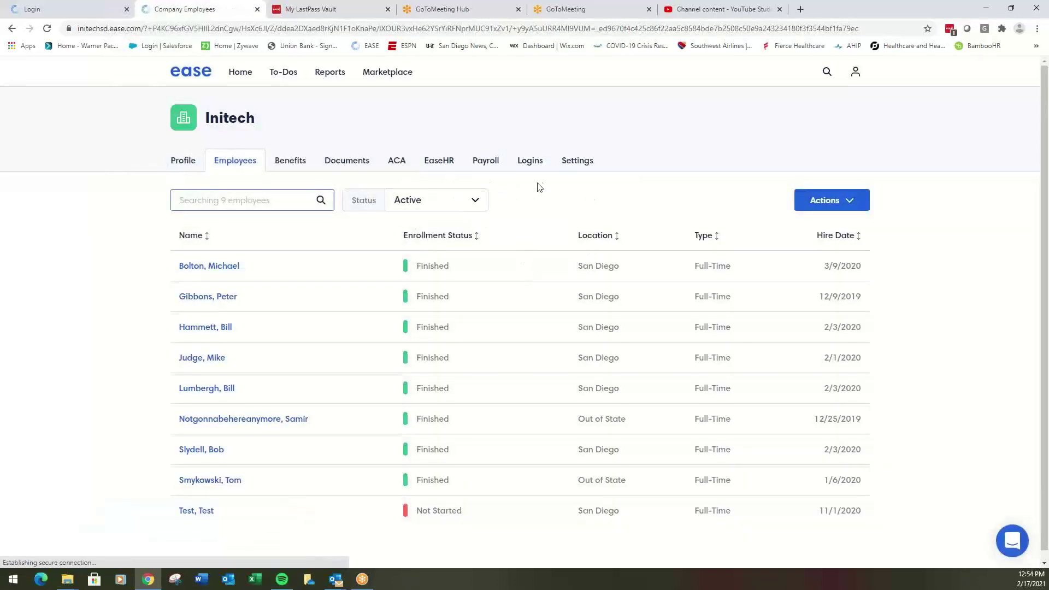
# Open the Initech company's logins list and set the Has Login? filter to All.
pyautogui.click(946, 158)
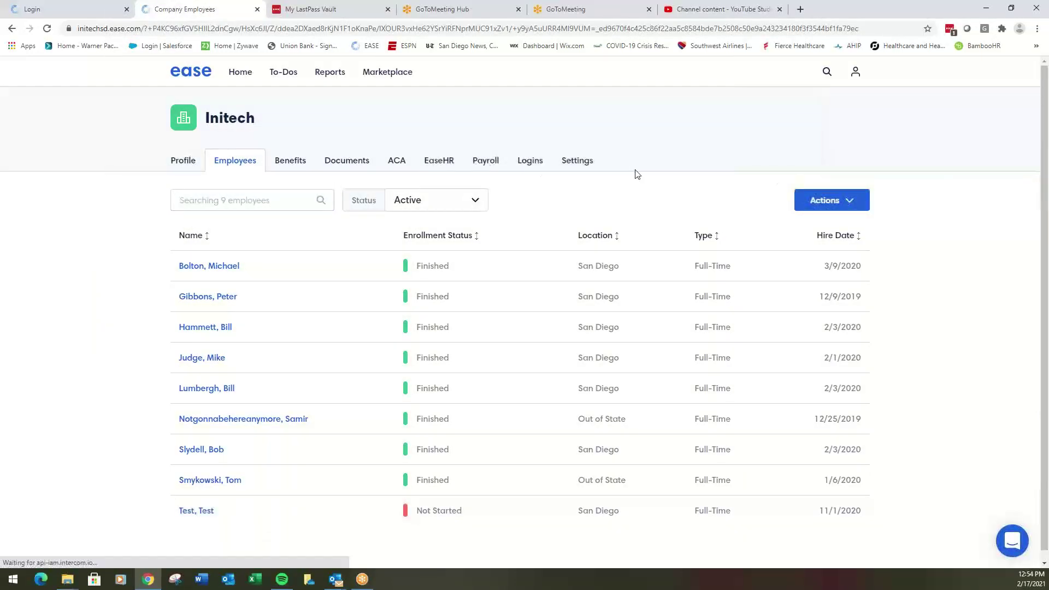
pyautogui.click(529, 164)
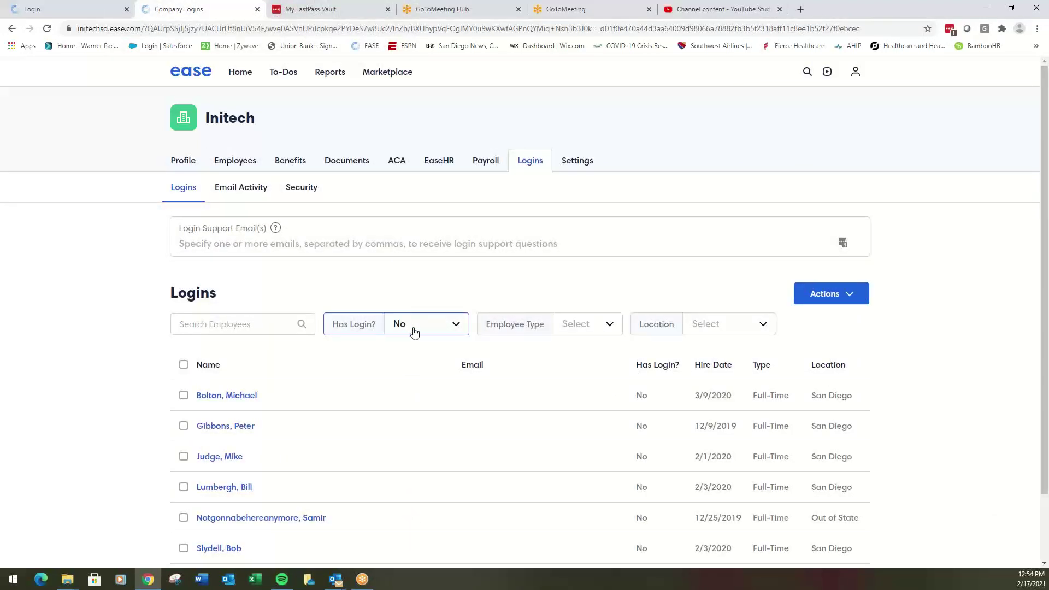
pyautogui.click(414, 332)
pyautogui.click(336, 349)
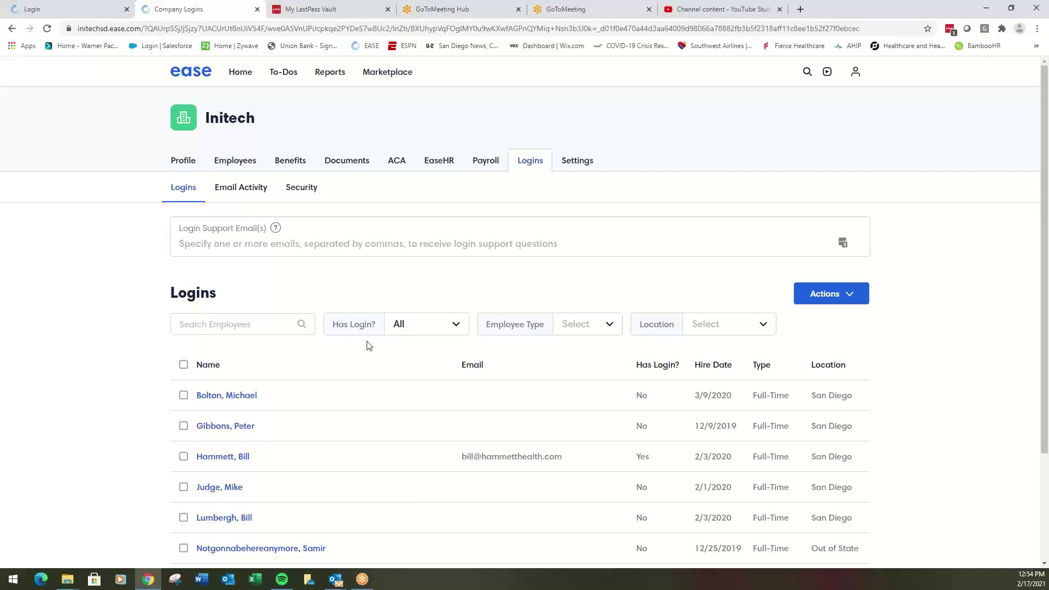
# Select only the last two employees in the logins list.
pyautogui.scroll(-3, 395, 335)
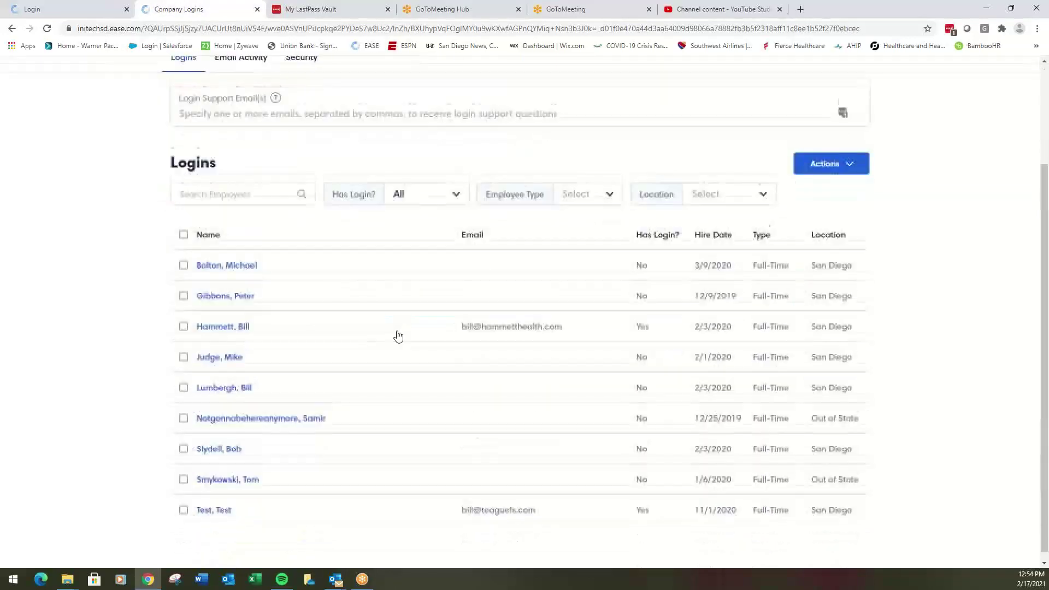
pyautogui.click(183, 226)
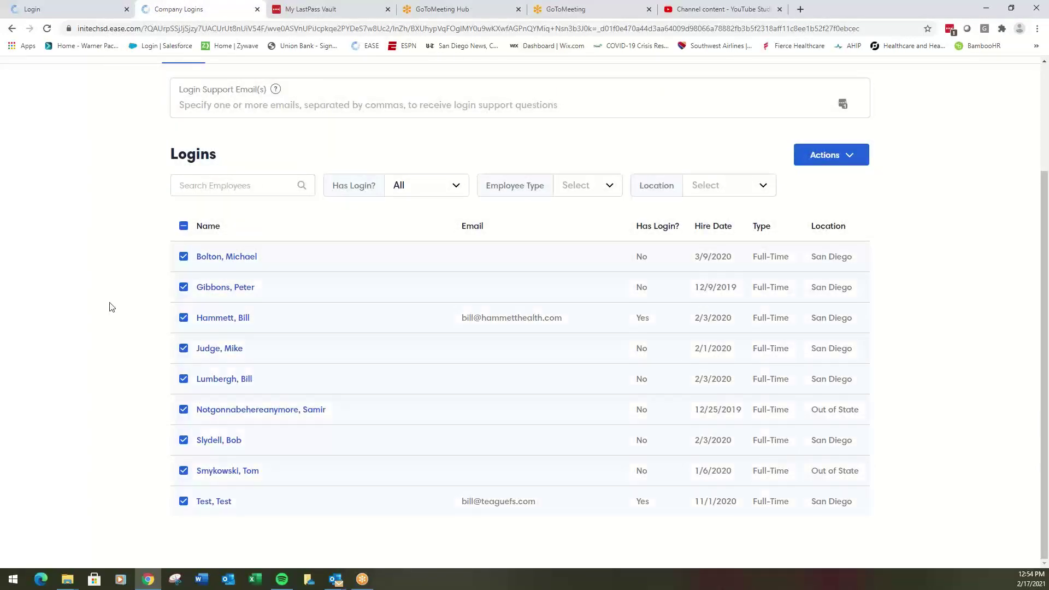
pyautogui.click(184, 226)
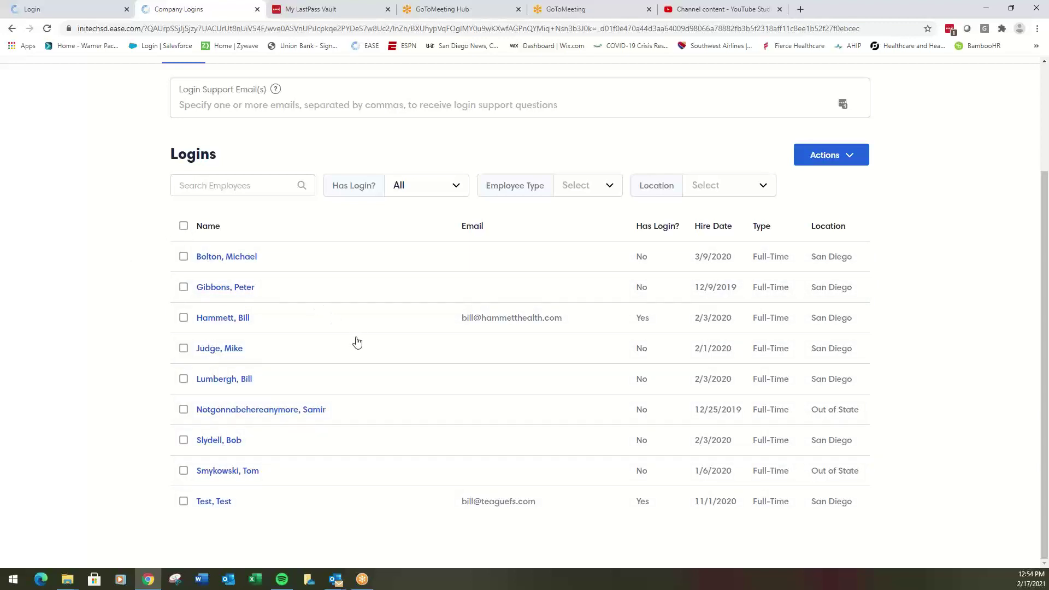
pyautogui.click(184, 501)
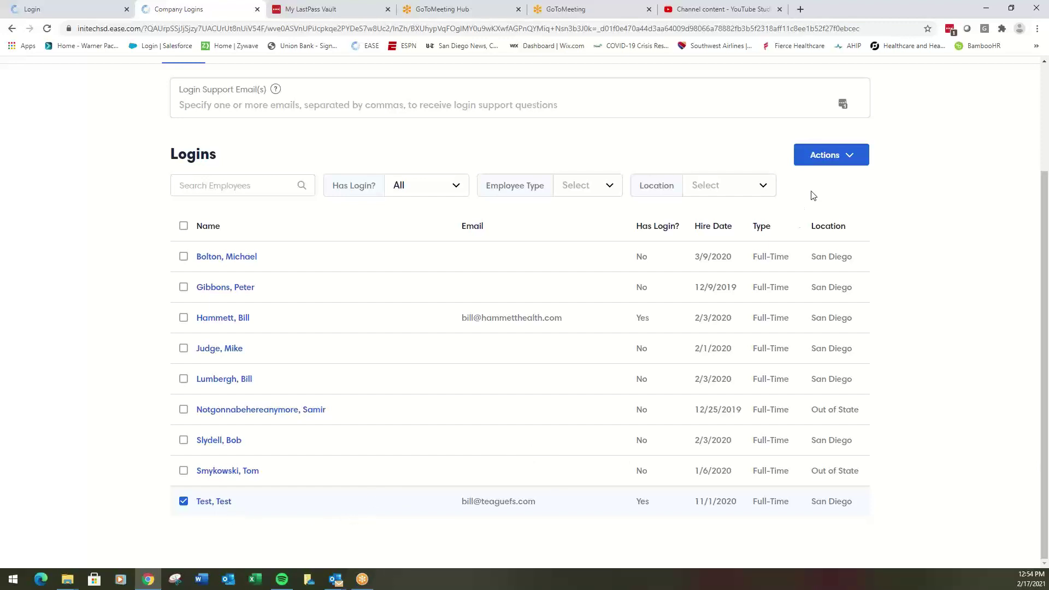
pyautogui.click(184, 471)
# Start sending logins to the selected employees using the New Hire Log In Email template.
pyautogui.click(834, 158)
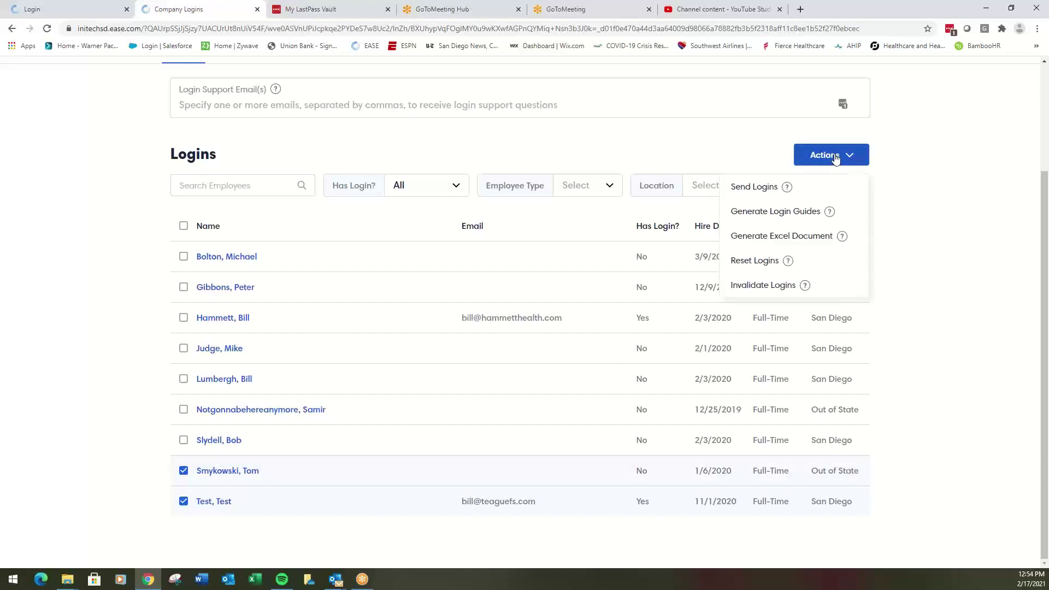
pyautogui.click(770, 187)
pyautogui.click(577, 247)
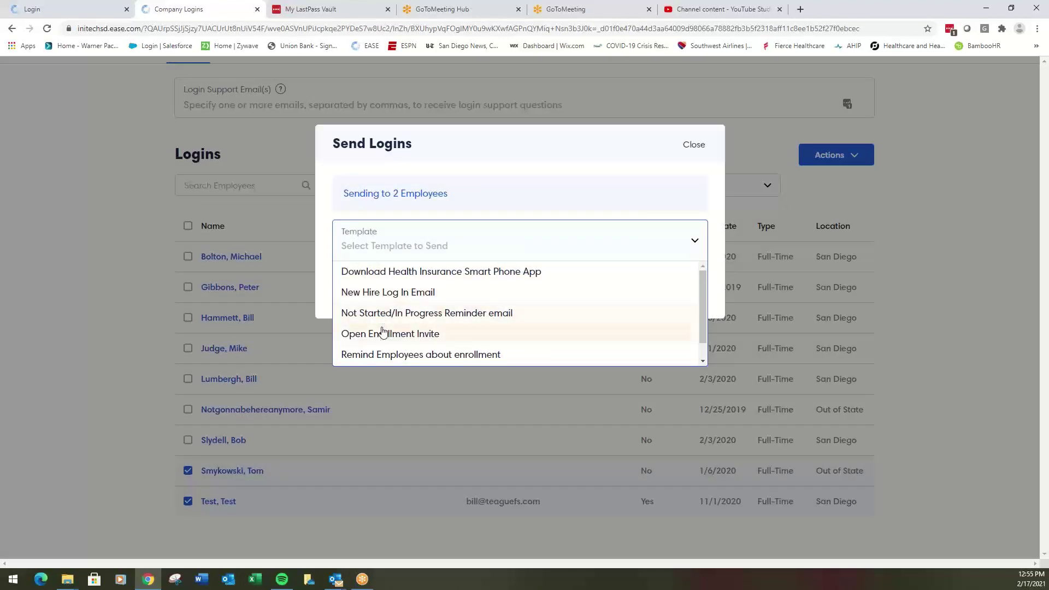
pyautogui.click(376, 294)
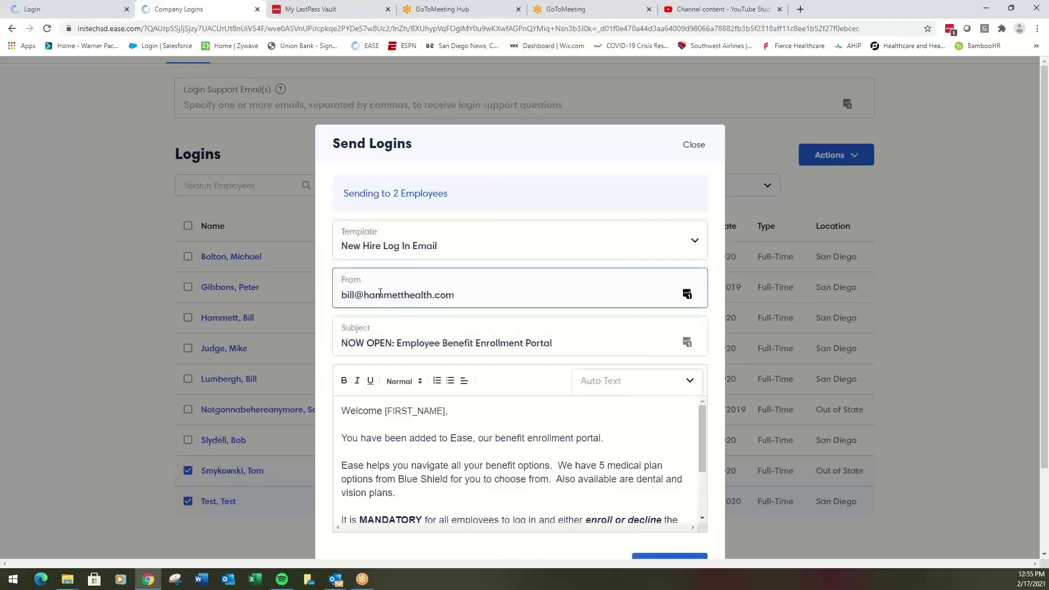
# Replace "within 2 weeks of receiving this email" in the message body with "by March 1st.".
pyautogui.scroll(-2, 555, 437)
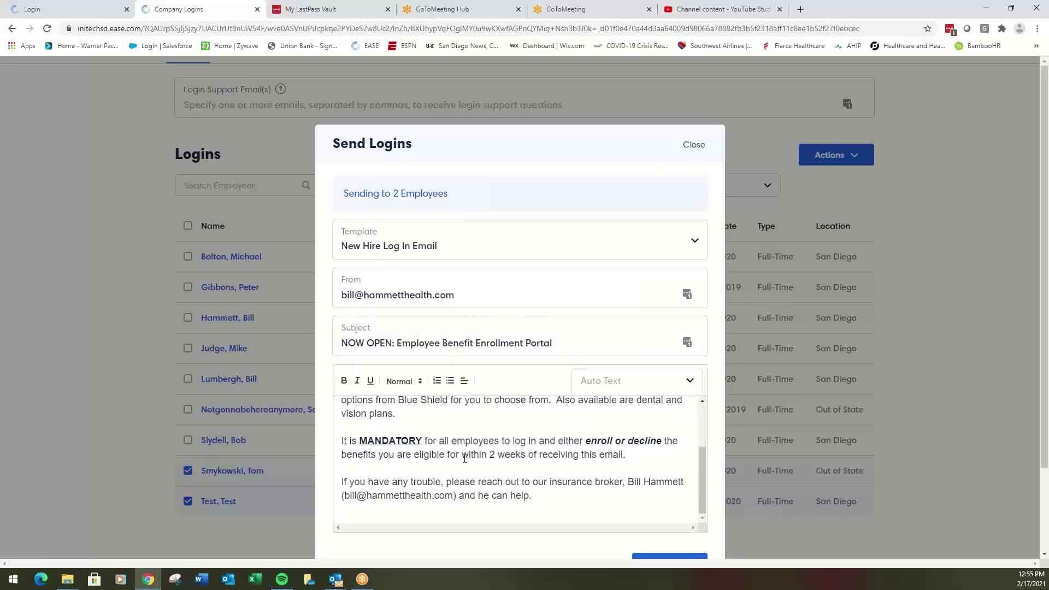
pyautogui.moveTo(463, 457); pyautogui.dragTo(634, 453)
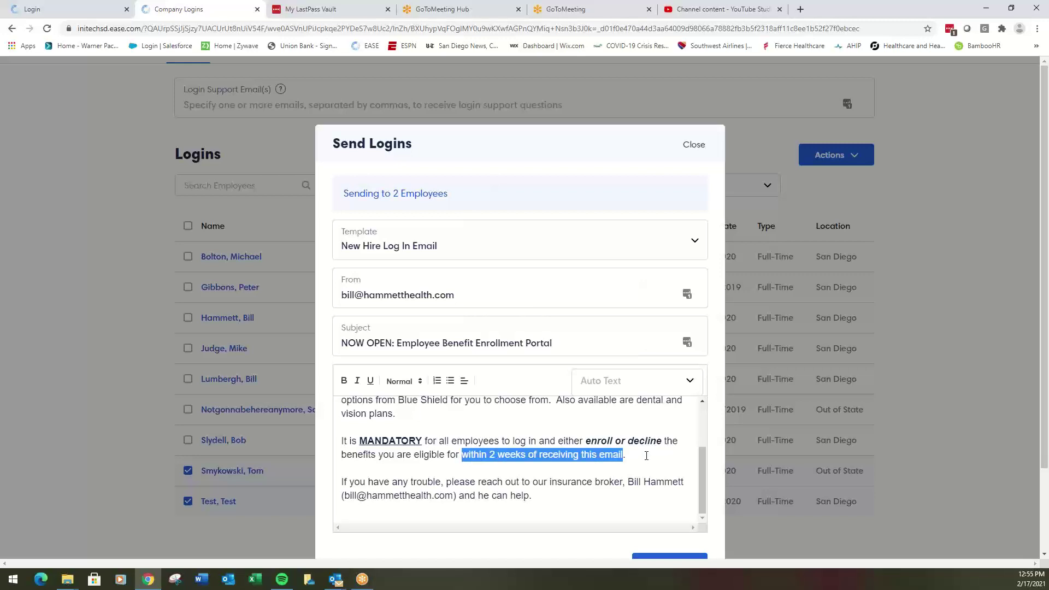
pyautogui.write('by March ')
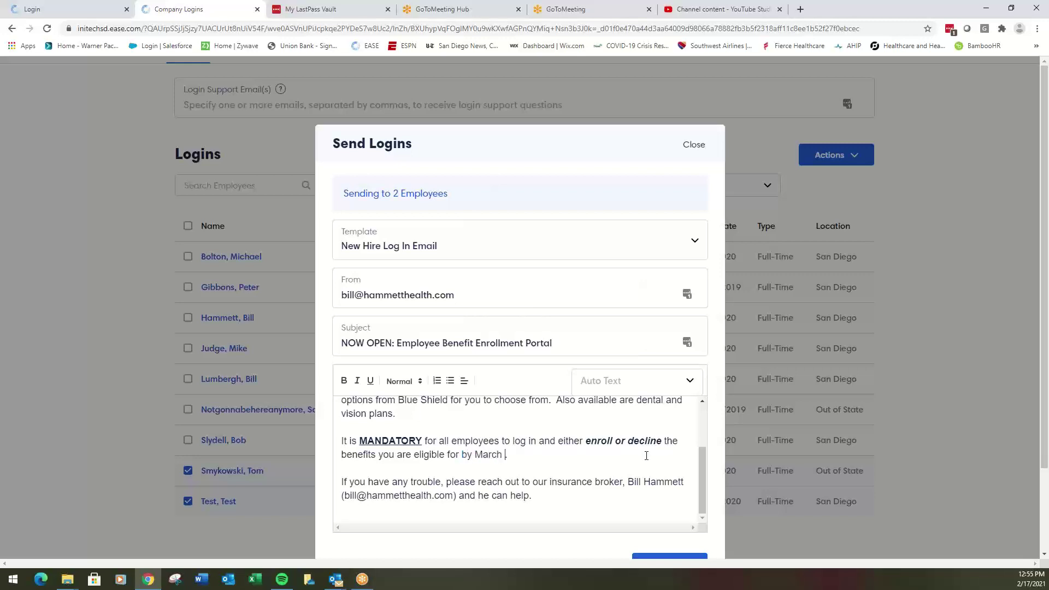
pyautogui.write('1st.')
# Send the login emails to the selected employees and dismiss the confirmation.
pyautogui.scroll(-2, 550, 463)
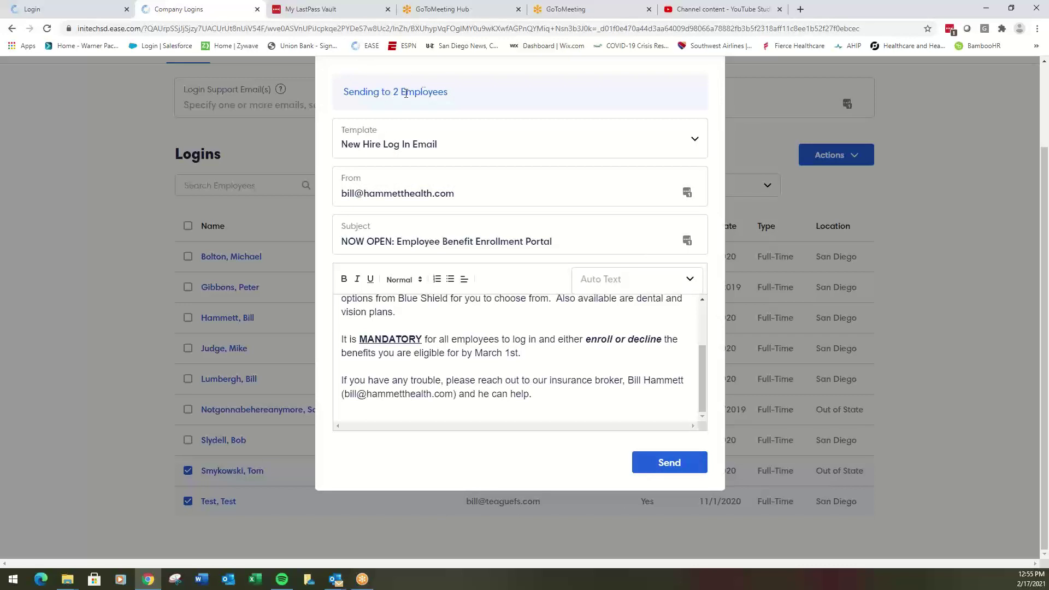
pyautogui.click(646, 458)
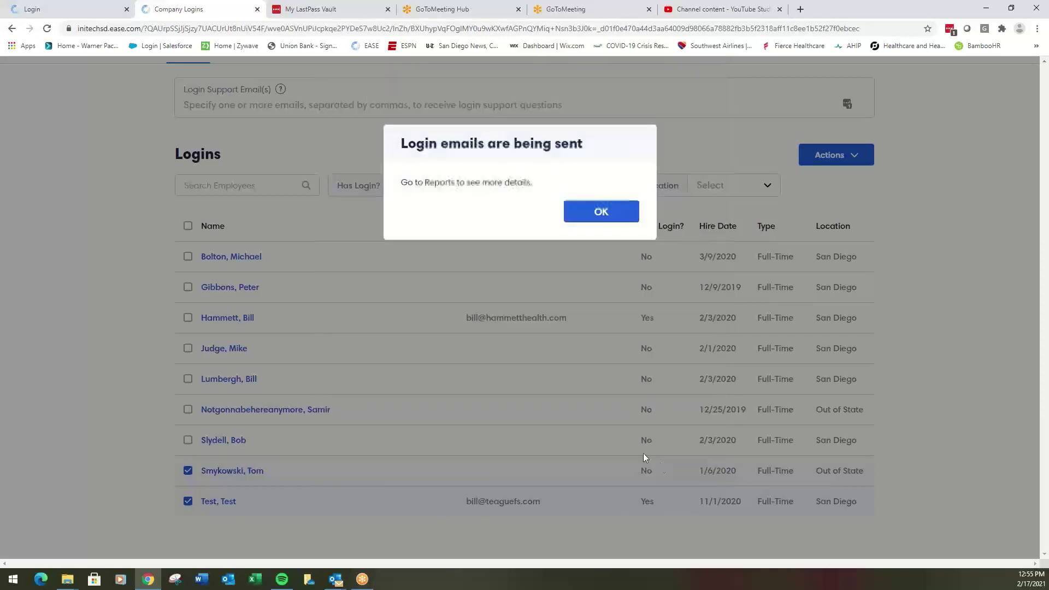
pyautogui.click(600, 212)
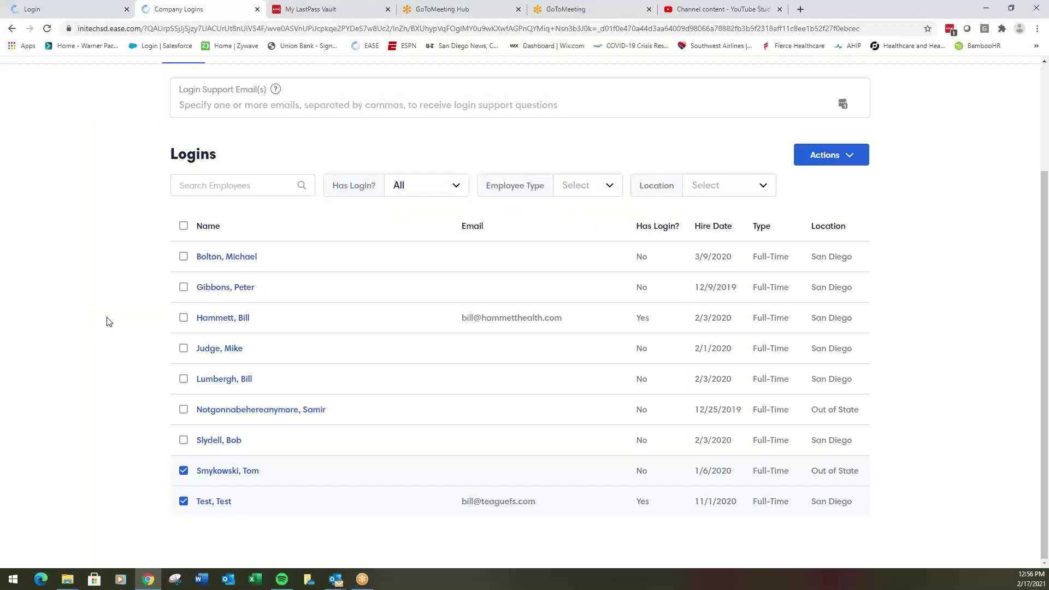
# Open login guide generation for the selected employees and load the (Ease) Employee Login Guide Template.
pyautogui.click(840, 155)
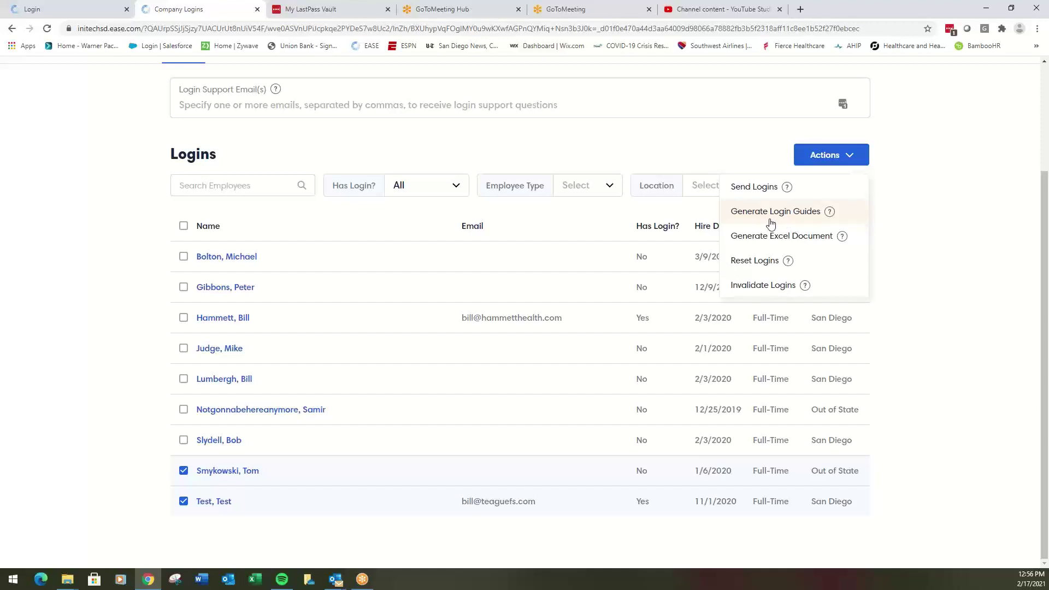
pyautogui.click(793, 219)
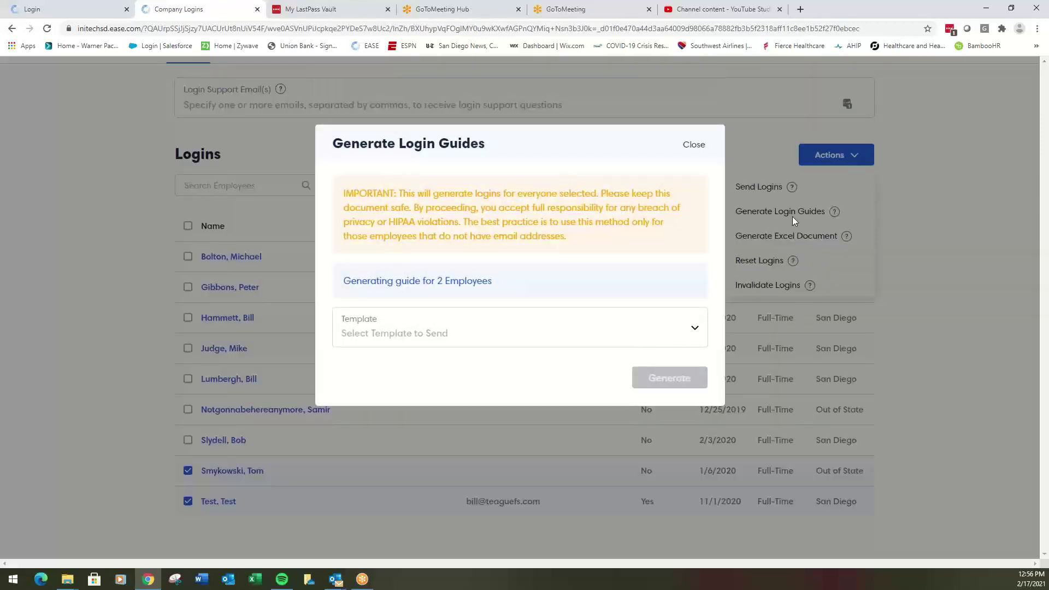
pyautogui.click(558, 333)
pyautogui.click(482, 361)
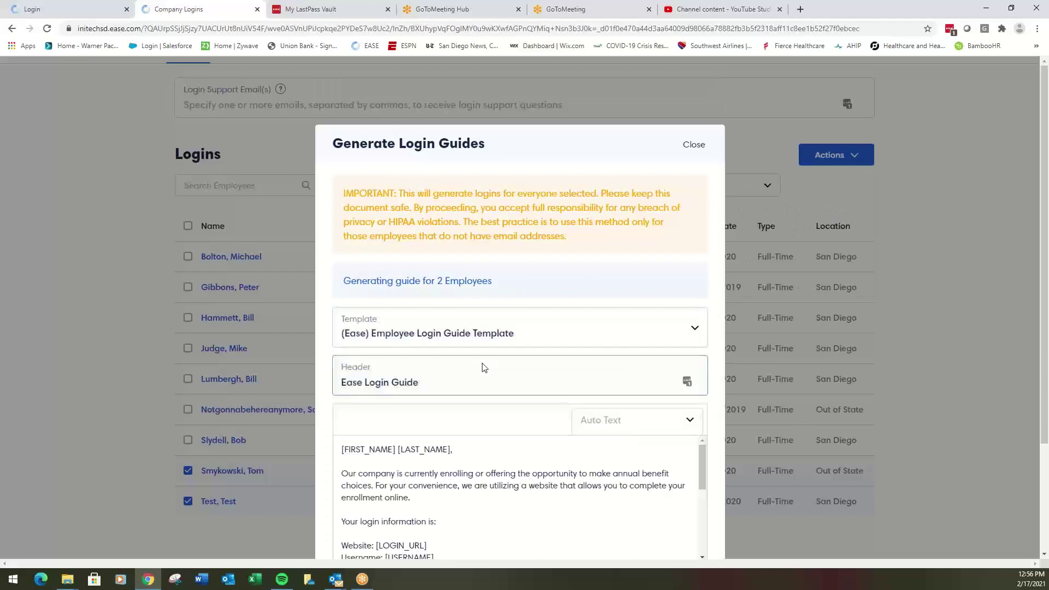
# Examine the login guide template's full text, including its login information fields, and close it without generating guides.
pyautogui.scroll(-2, 503, 440)
pyautogui.scroll(3, 505, 441)
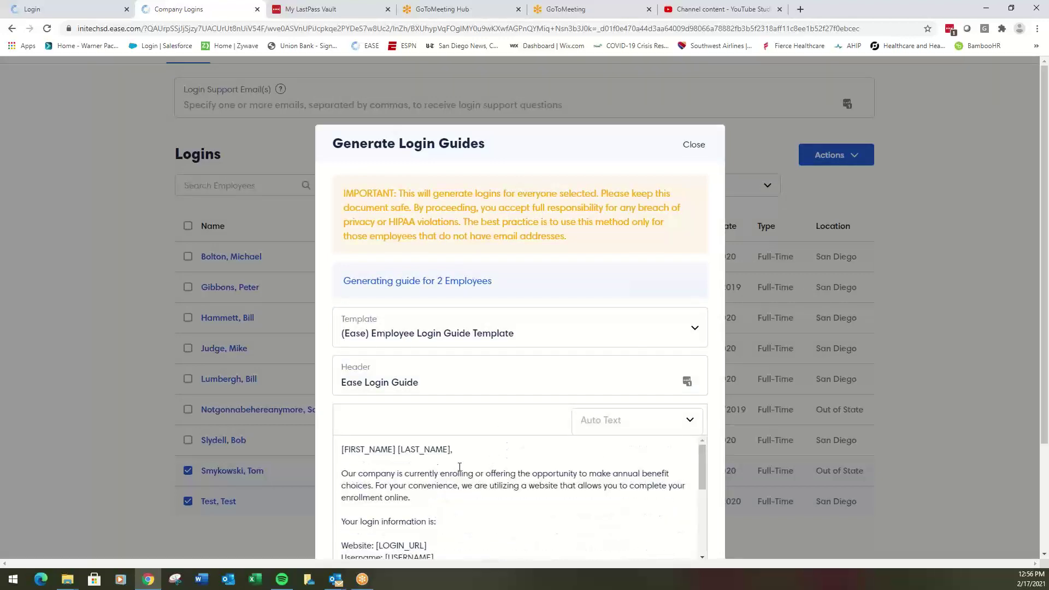
pyautogui.scroll(-1, 484, 497)
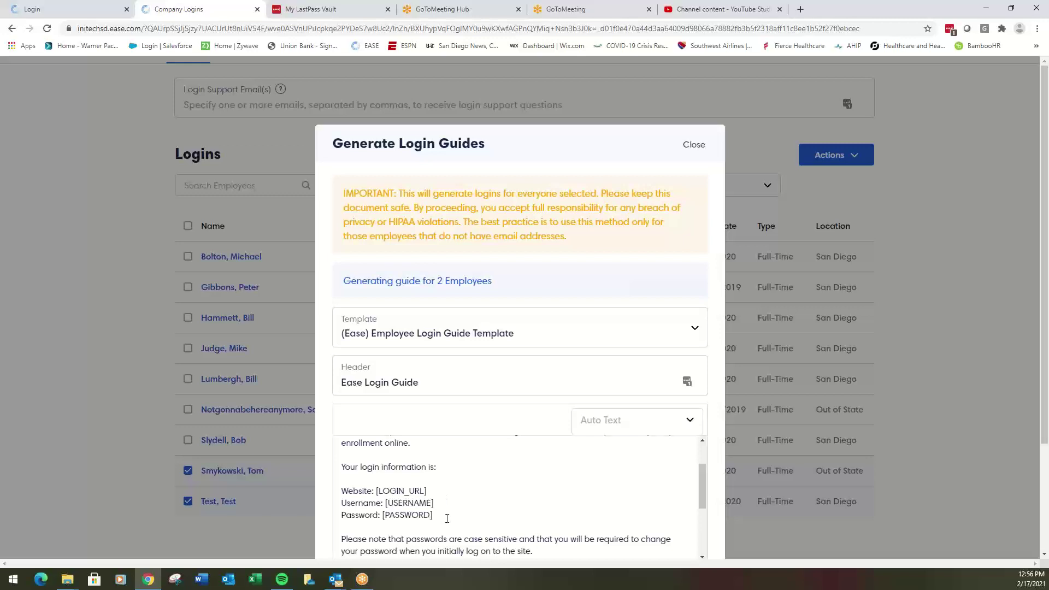
pyautogui.scroll(-2, 447, 518)
pyautogui.scroll(1, 492, 486)
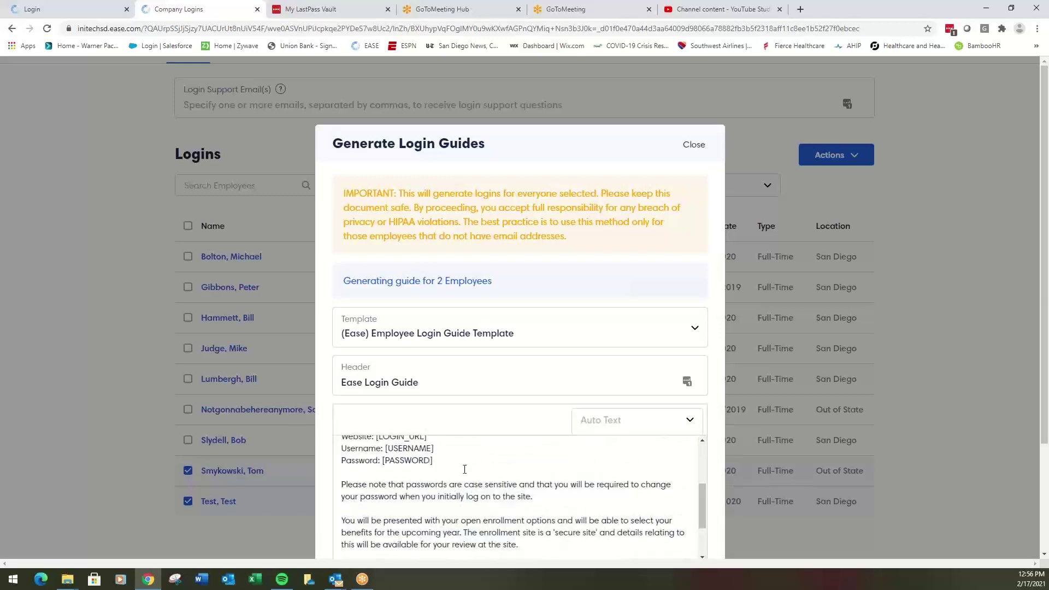
pyautogui.scroll(-2, 469, 470)
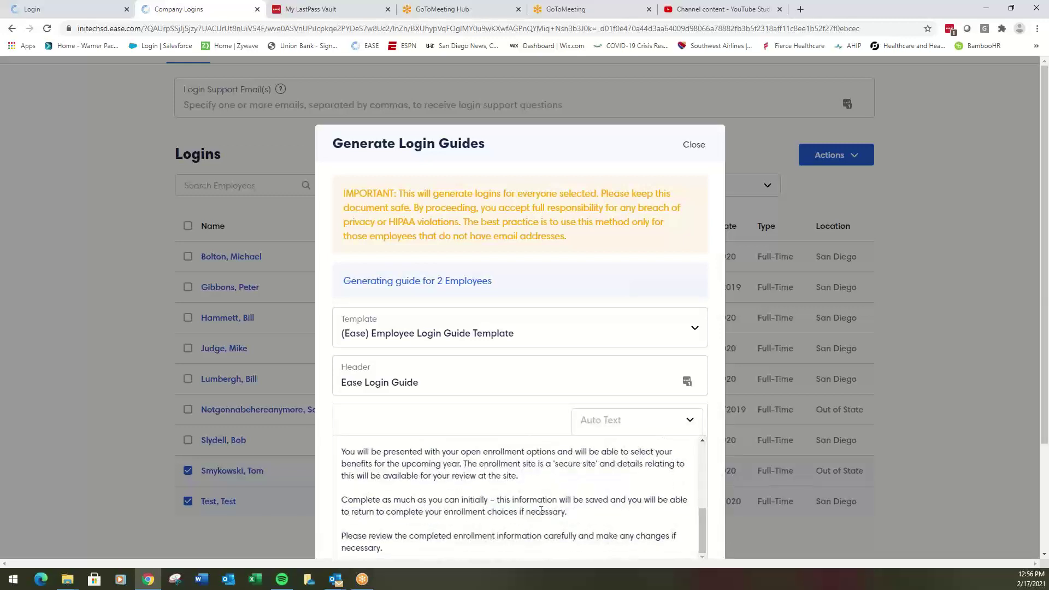
pyautogui.scroll(4, 475, 509)
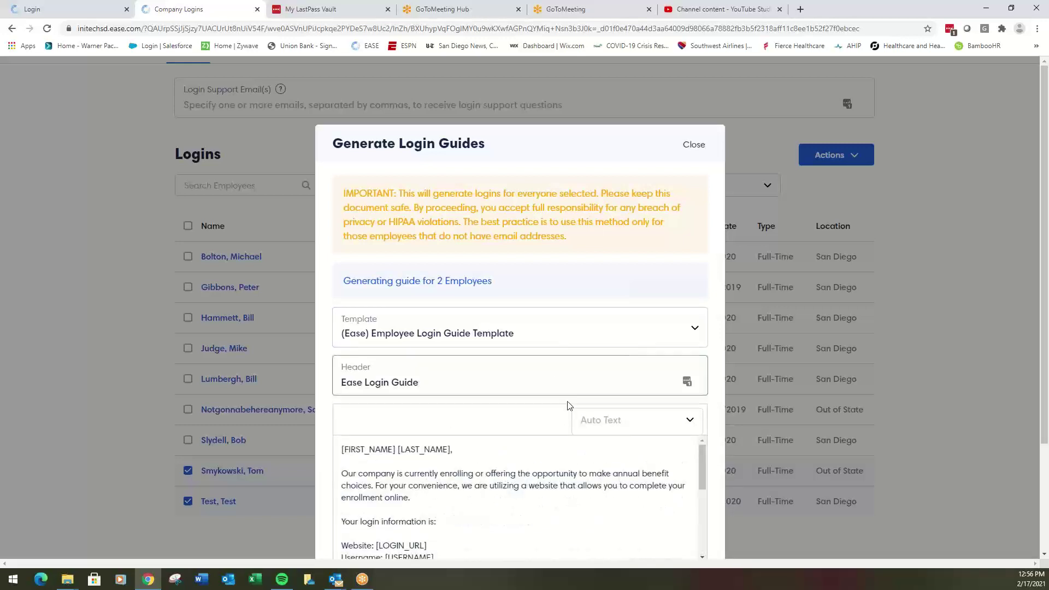
pyautogui.scroll(-2, 601, 421)
pyautogui.scroll(2, 593, 291)
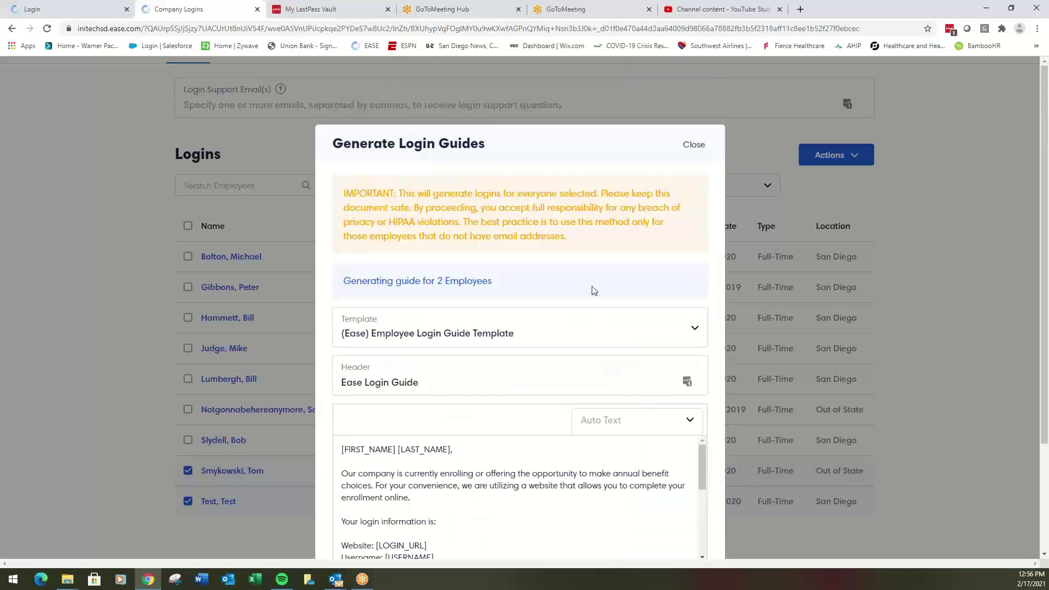
pyautogui.click(692, 145)
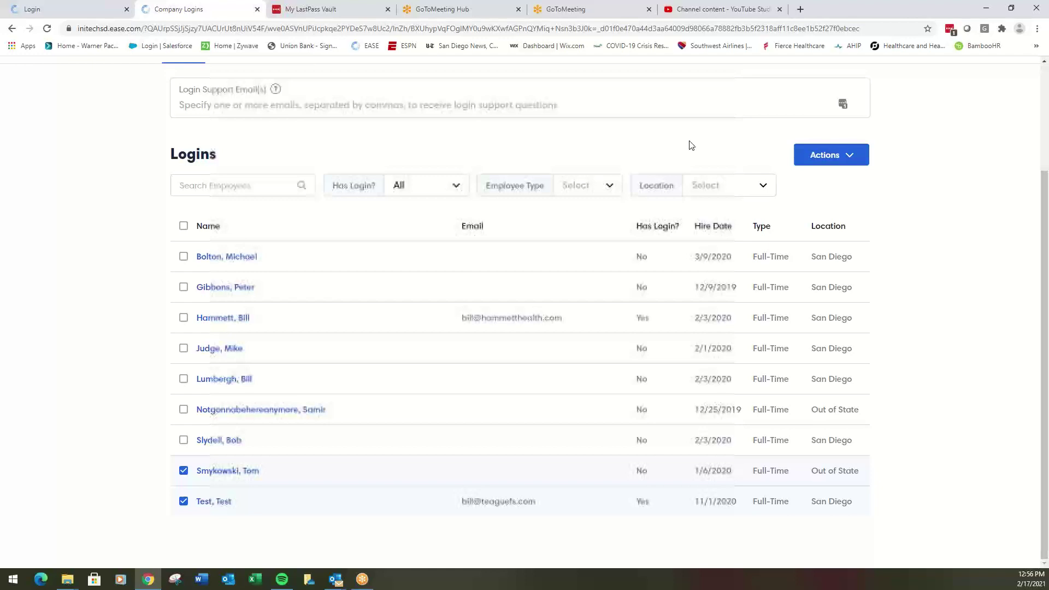
pyautogui.click(810, 156)
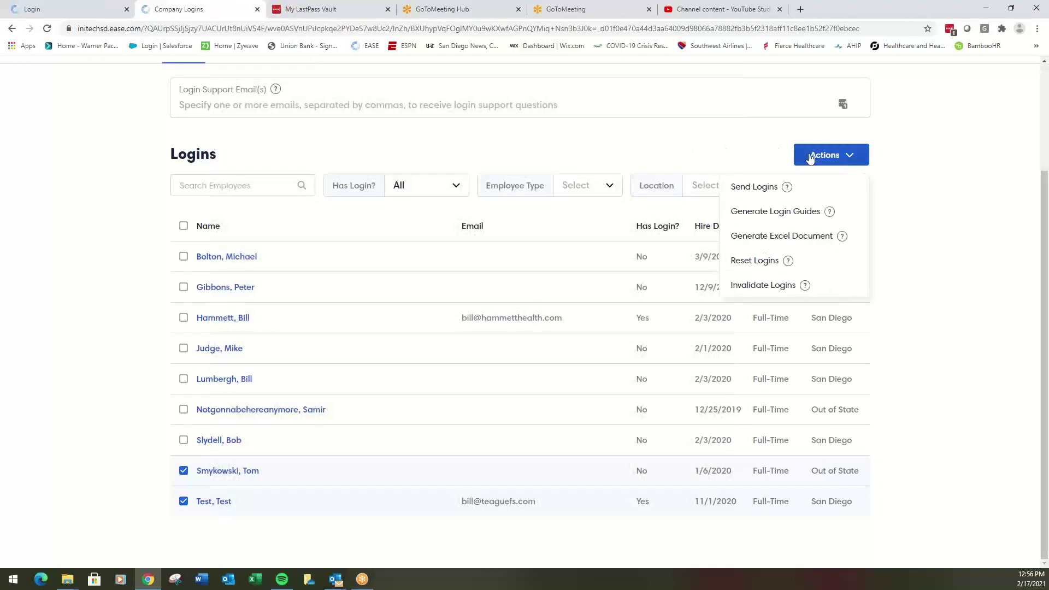
pyautogui.click(779, 238)
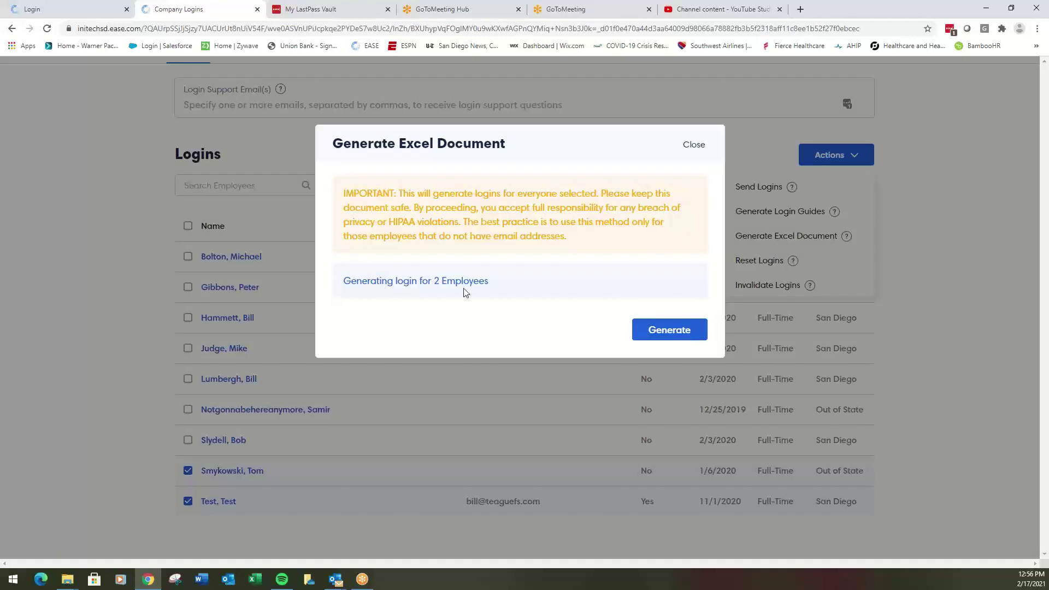
pyautogui.click(694, 145)
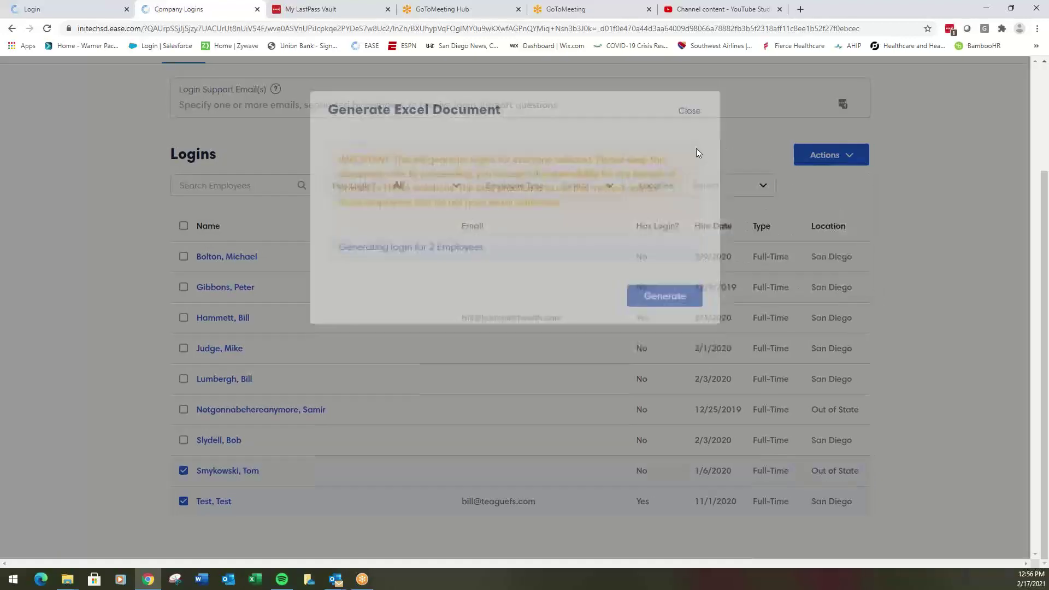
# Replace the test employee in the selection with the third-to-last employee, and generate the Excel document of logins.
pyautogui.click(184, 501)
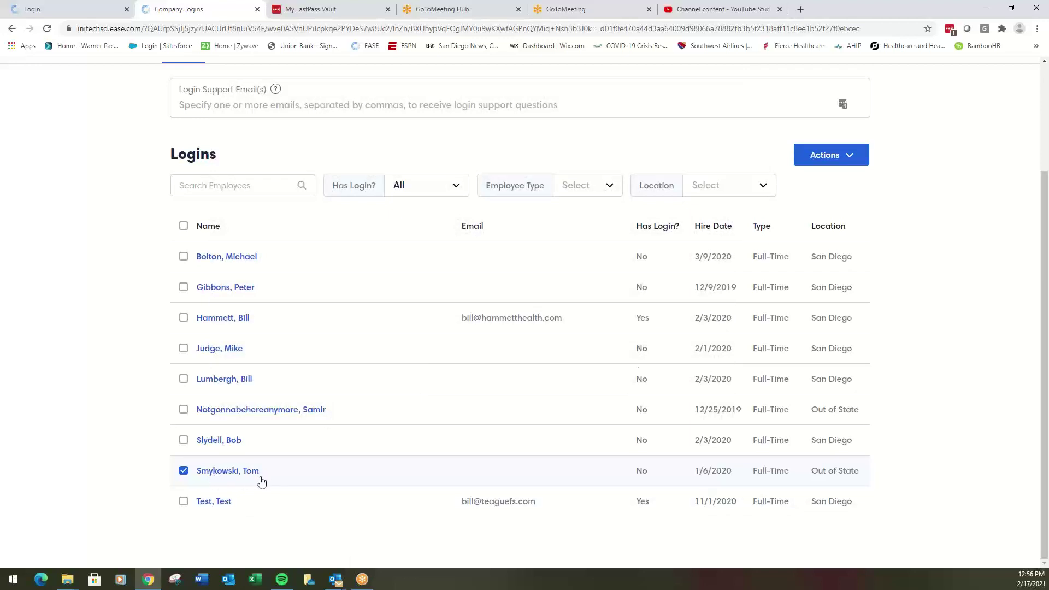
pyautogui.click(184, 440)
pyautogui.click(817, 158)
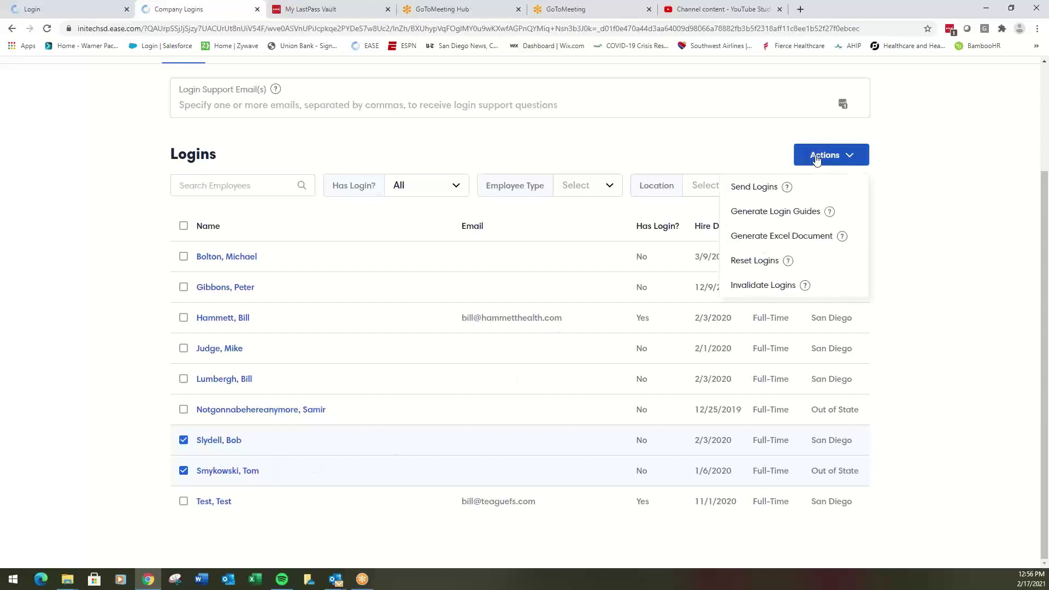
pyautogui.click(762, 239)
pyautogui.click(667, 330)
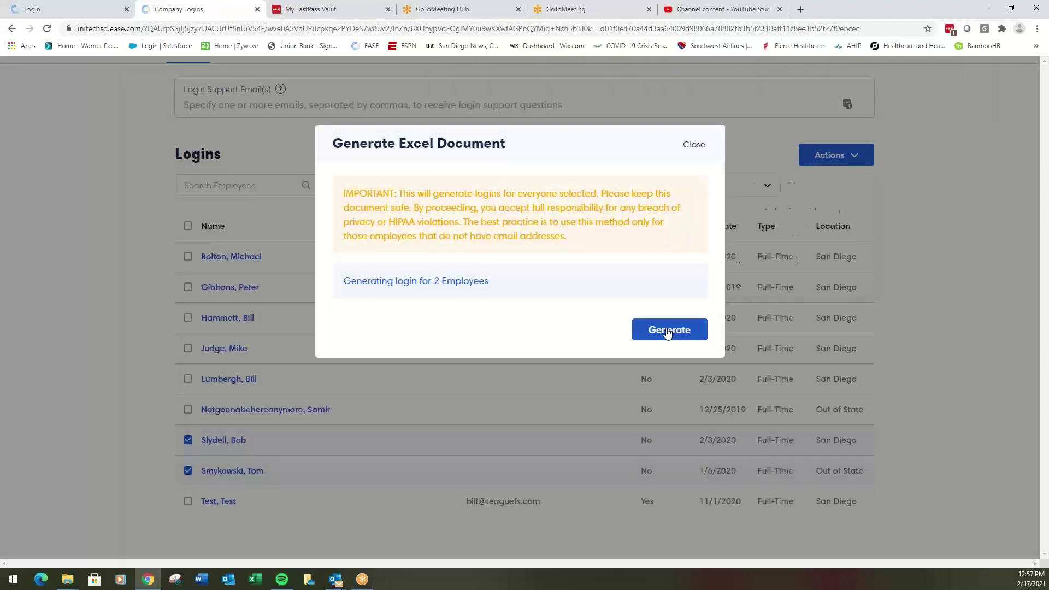
pyautogui.click(603, 214)
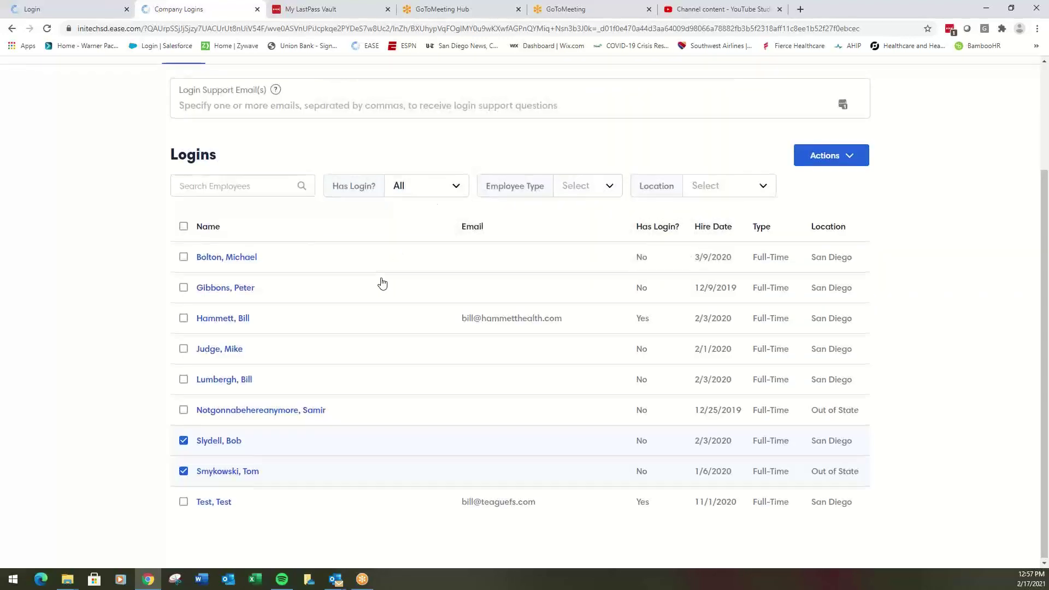
# Open the list of generated reports.
pyautogui.scroll(3, 355, 262)
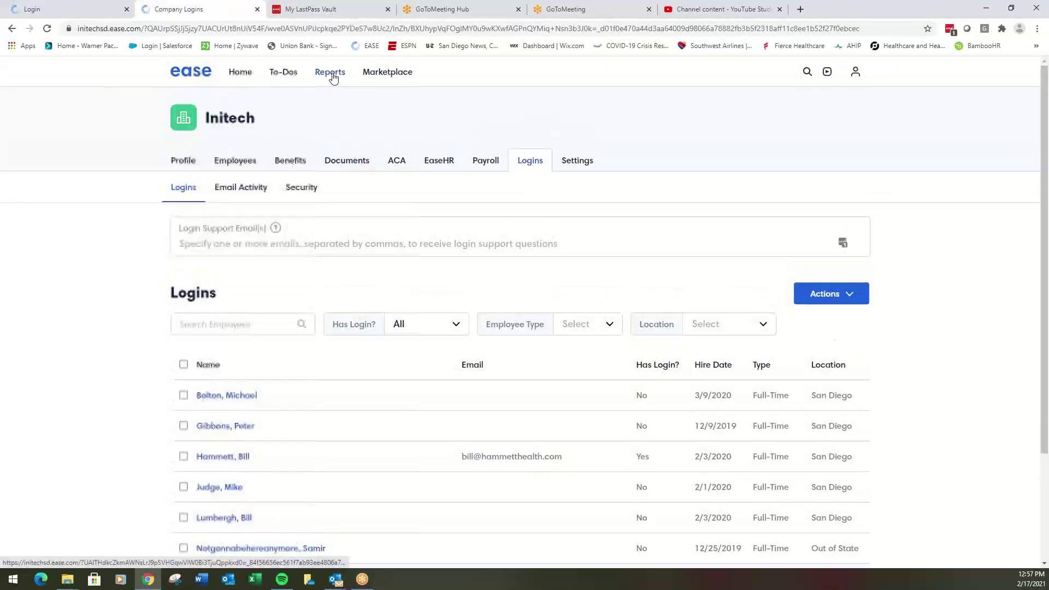
pyautogui.click(332, 75)
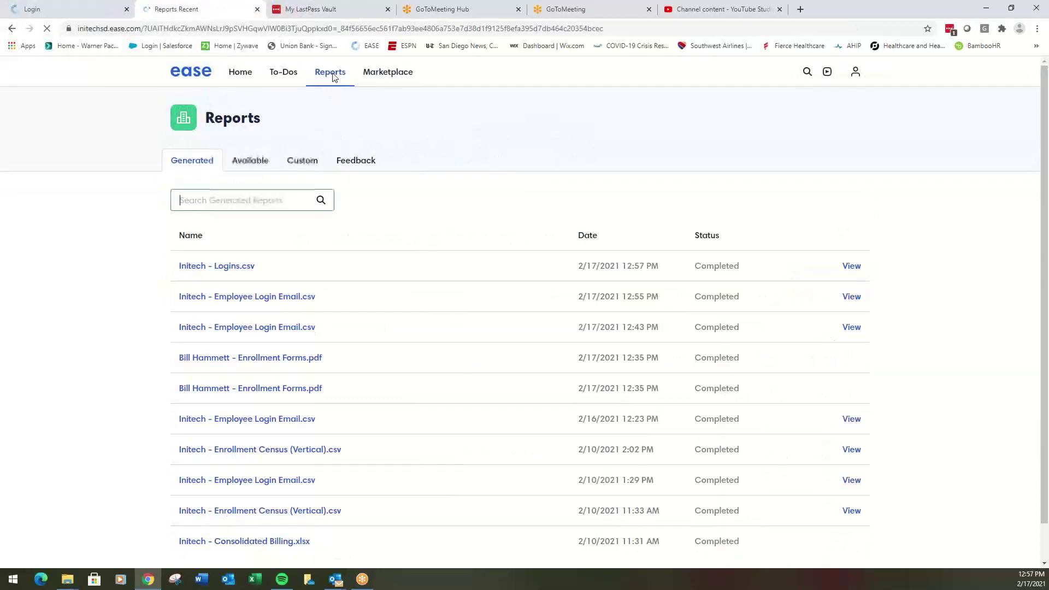
# Download the Initech - Logins.csv report, open it full-screen in Excel, and fit all column widths to their contents.
pyautogui.click(236, 270)
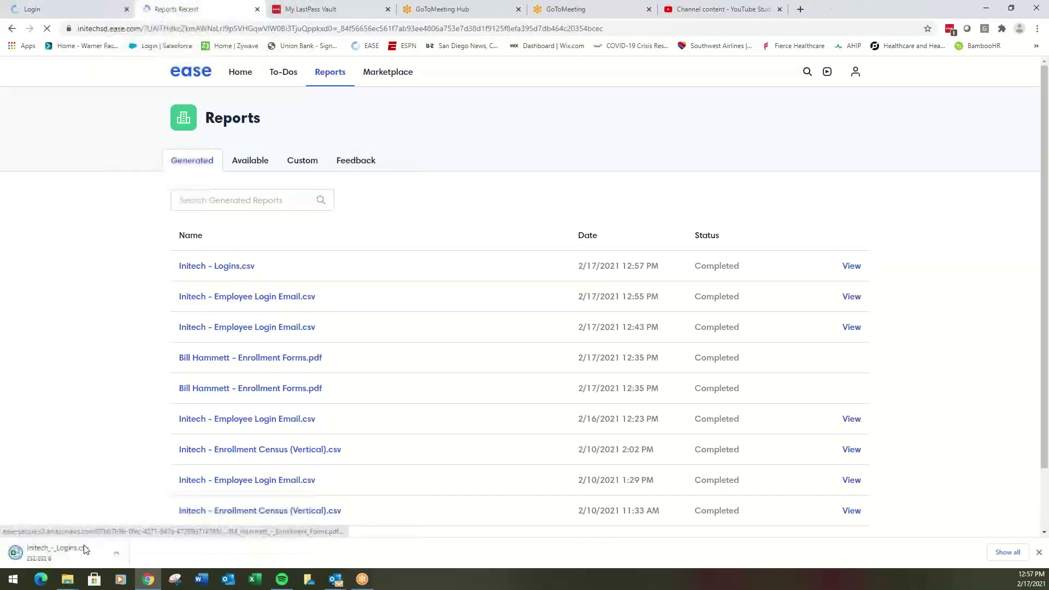
pyautogui.click(65, 552)
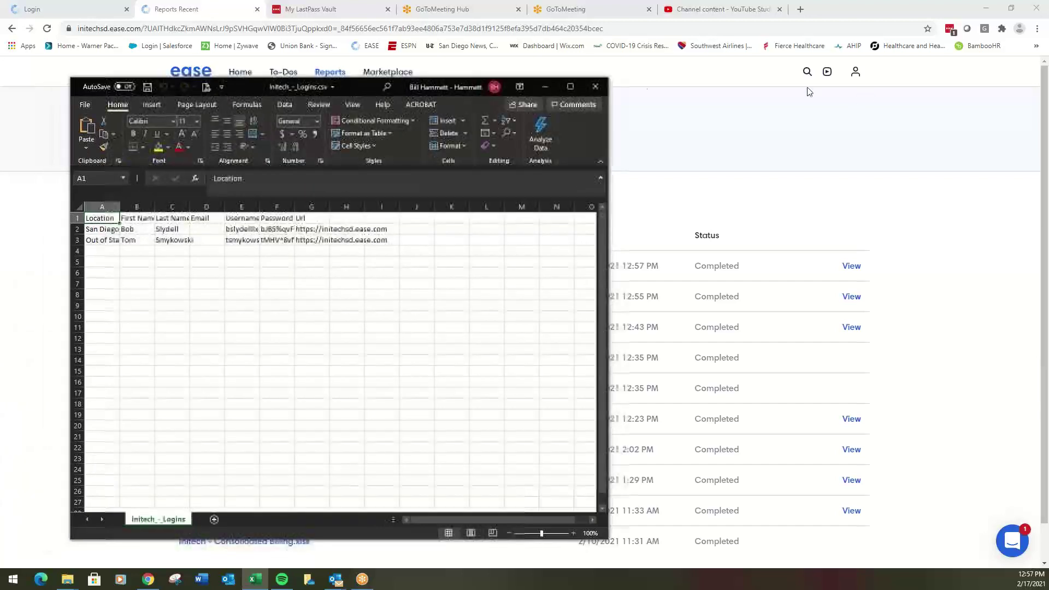
pyautogui.click(572, 85)
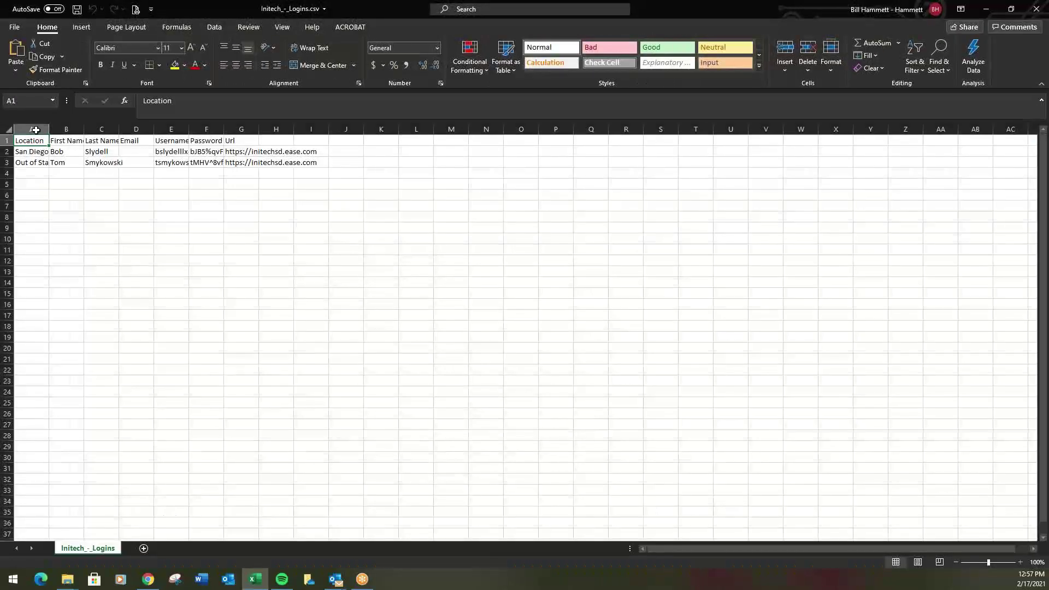
pyautogui.click(9, 130)
pyautogui.click(112, 249)
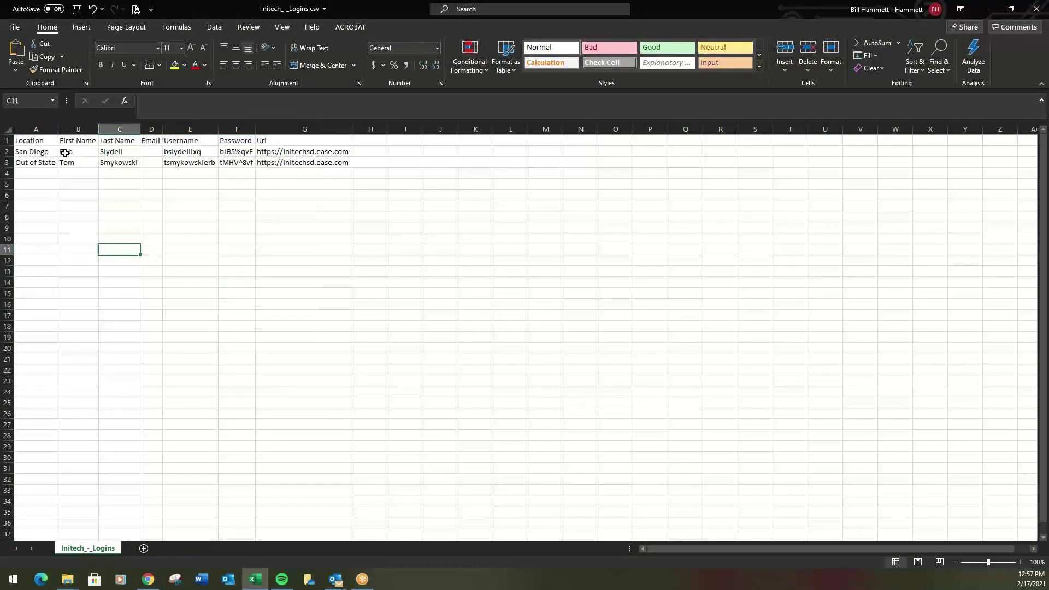
# Examine the first employee's login URL, username and password in the spreadsheet, and close the file without saving.
pyautogui.click(301, 152)
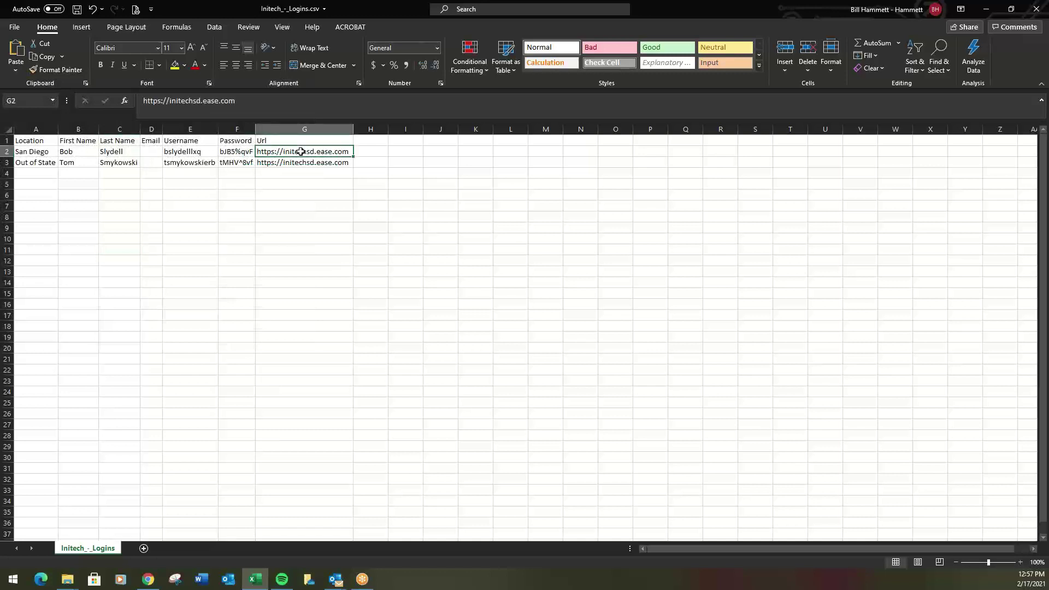
pyautogui.click(203, 151)
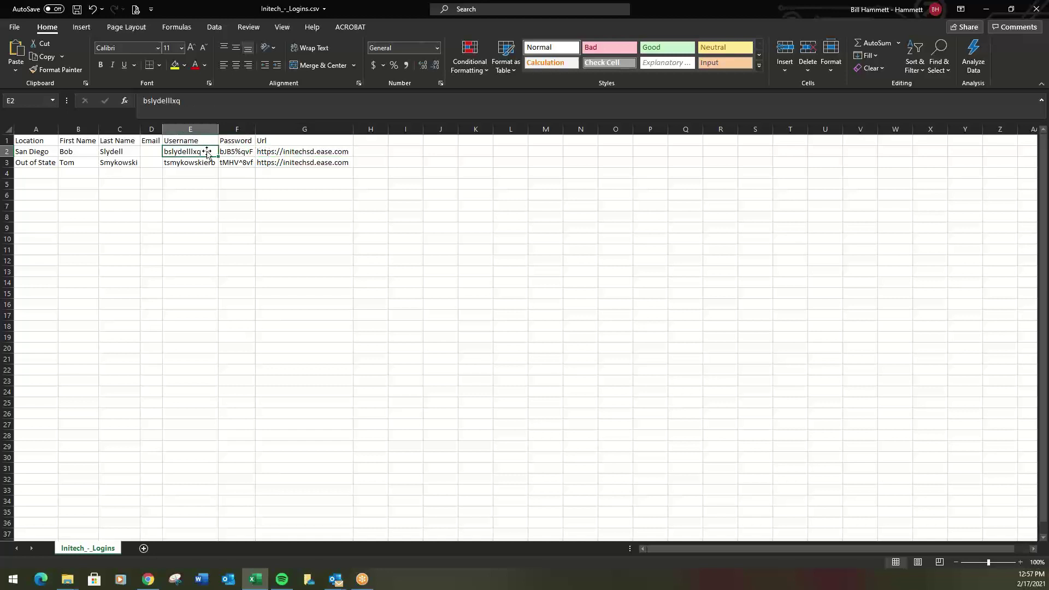
pyautogui.click(234, 153)
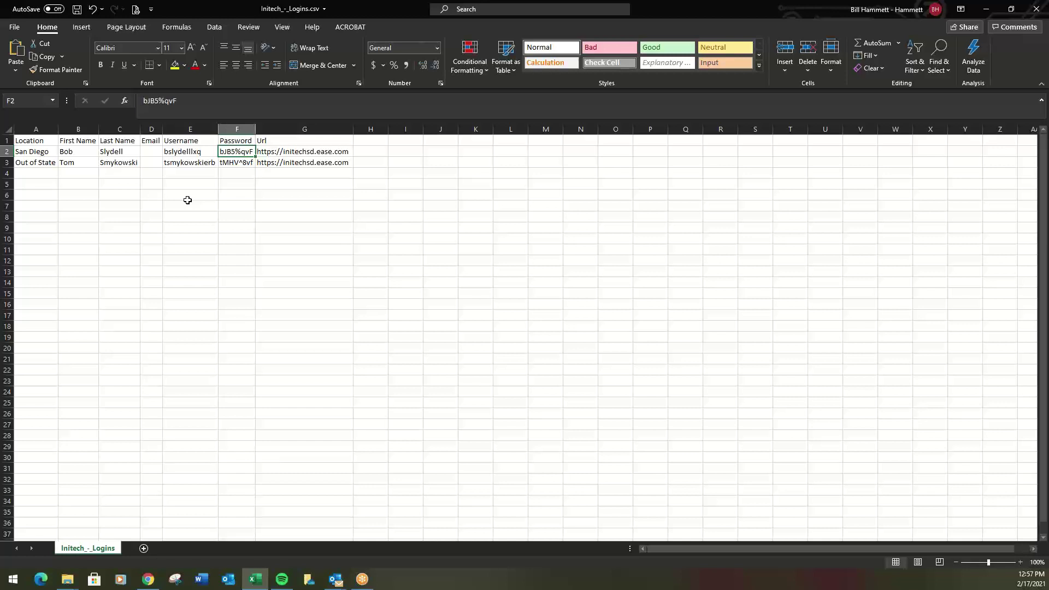
pyautogui.click(1036, 8)
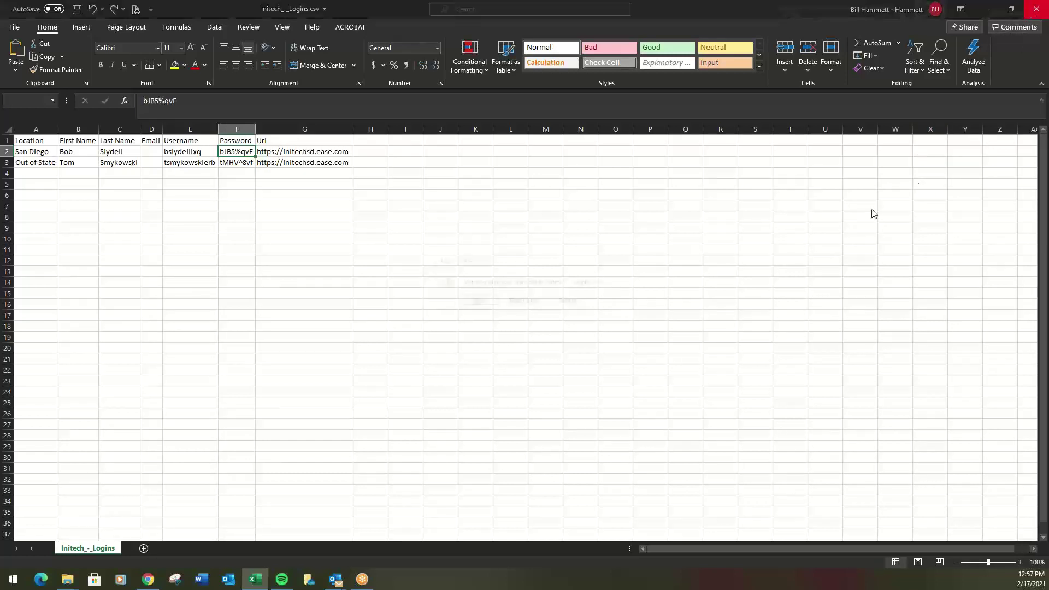
pyautogui.click(519, 302)
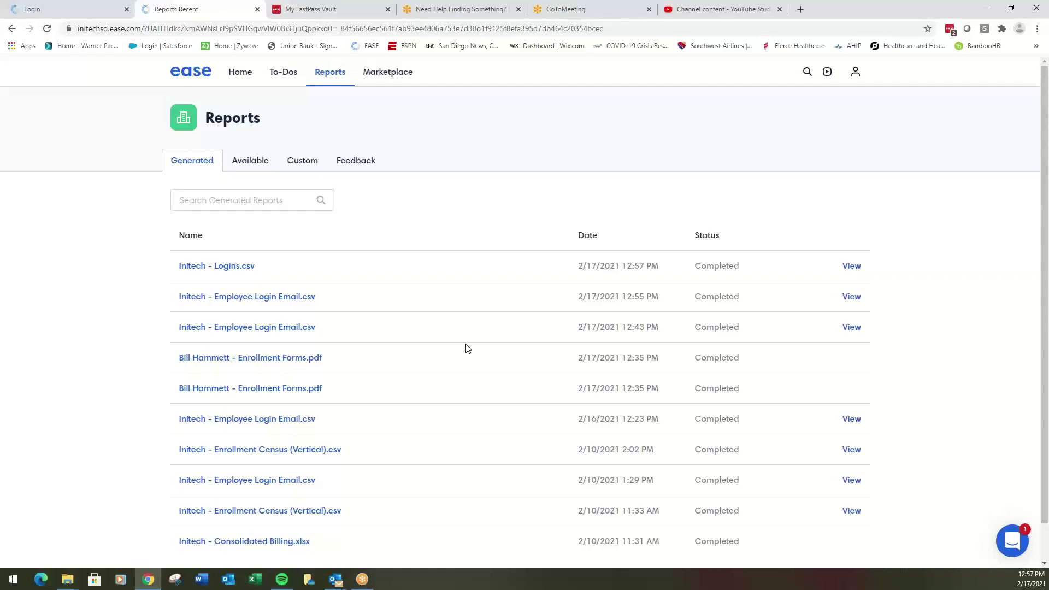
# Return to Initech's company logins in Ease and select the first listed employee without a login.
pyautogui.click(172, 256)
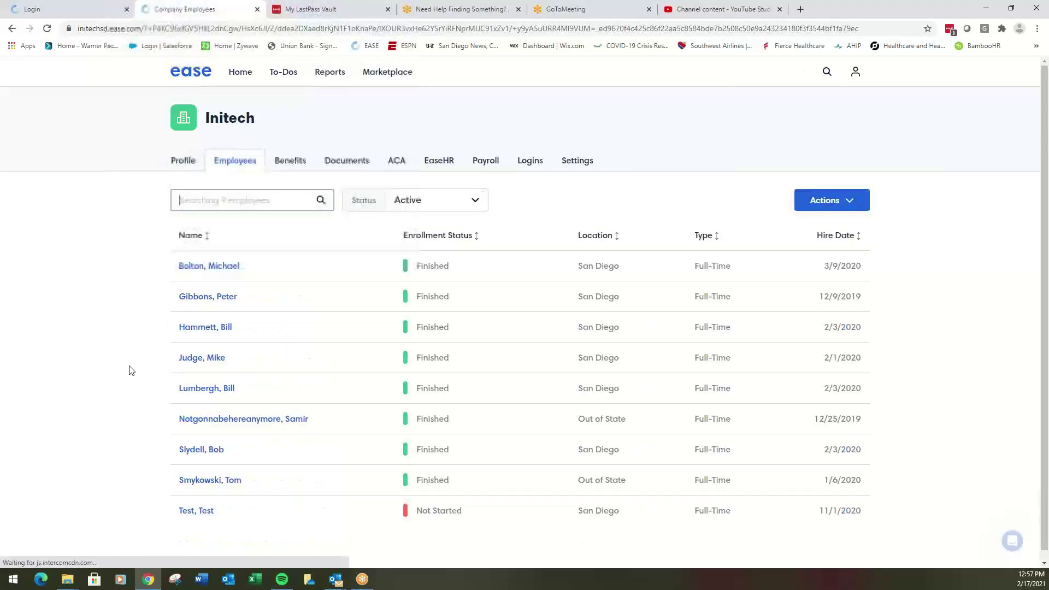
pyautogui.click(530, 161)
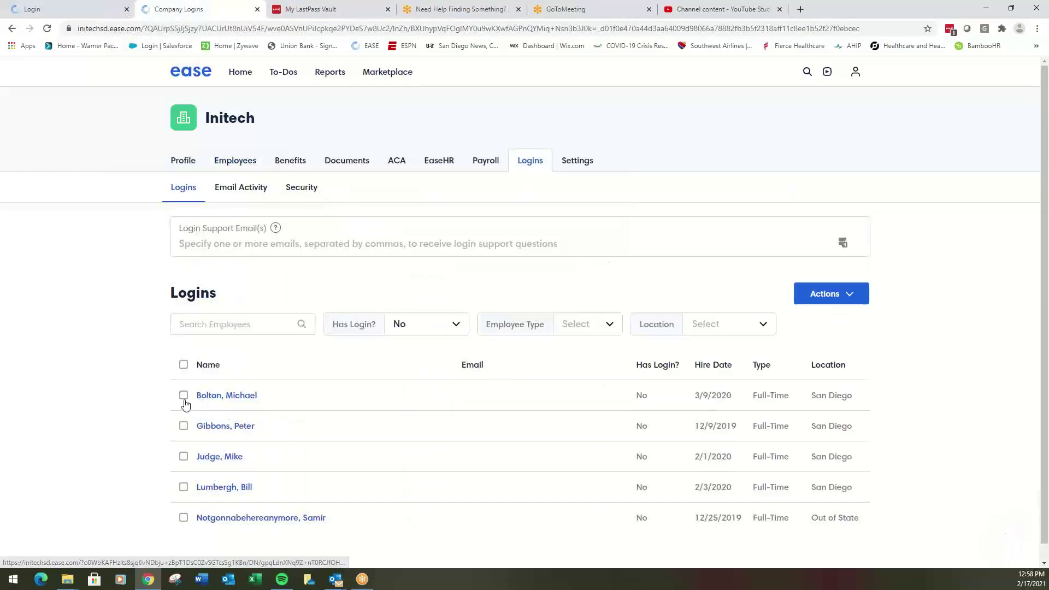
pyautogui.click(184, 399)
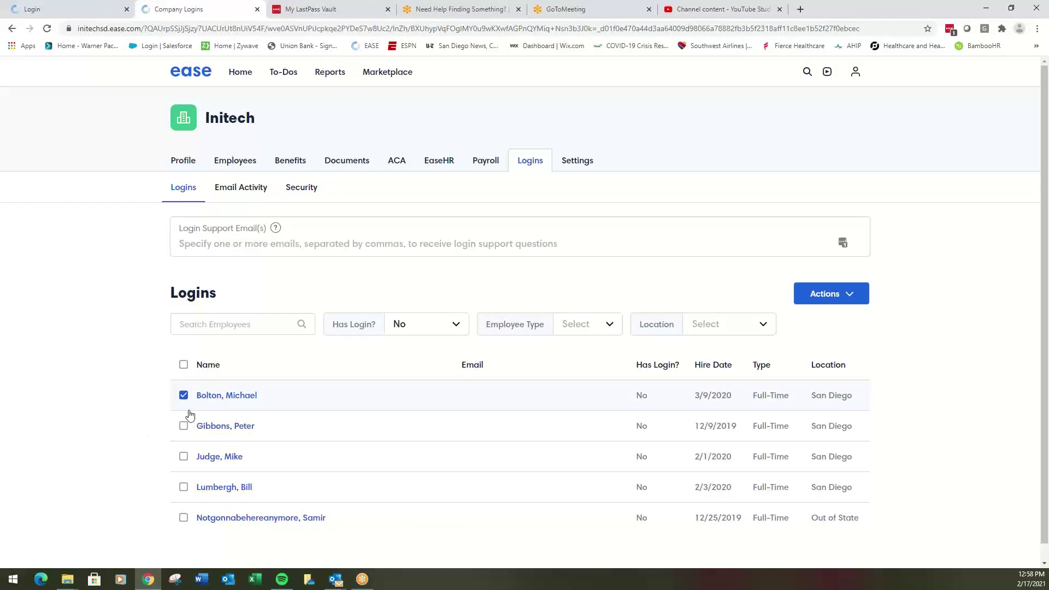
# Look at the Send Logins template selection for the selected employee, close it without sending, and review the available login actions.
pyautogui.click(827, 298)
pyautogui.click(763, 327)
pyautogui.click(503, 253)
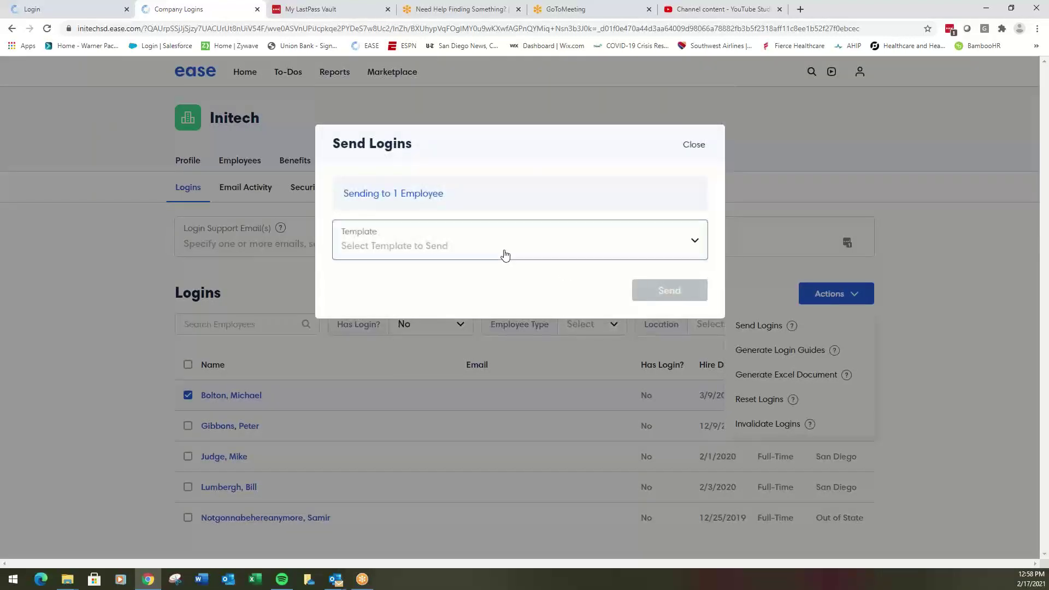
pyautogui.click(691, 146)
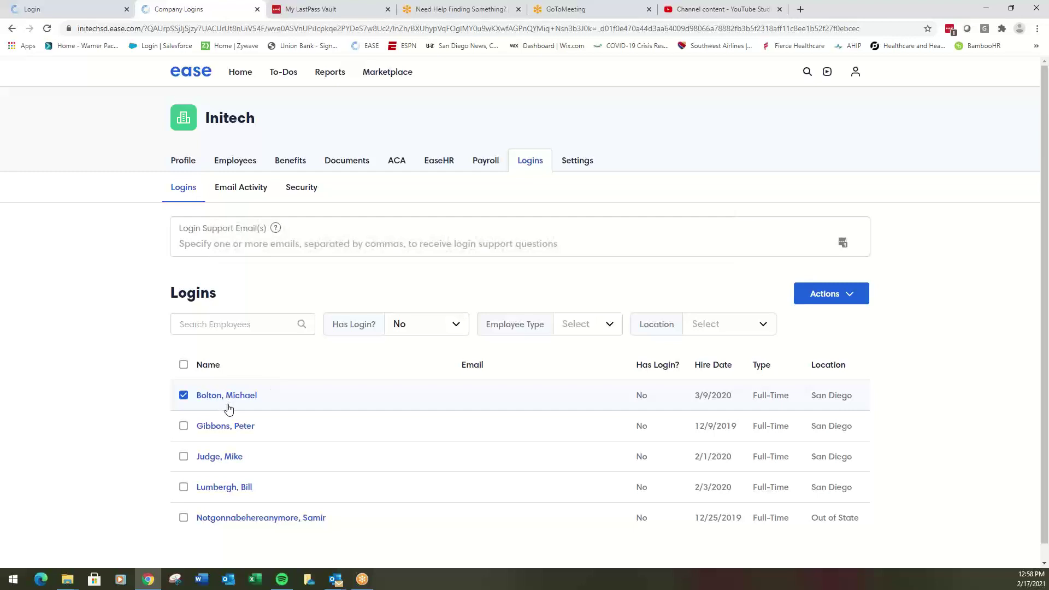
pyautogui.click(840, 300)
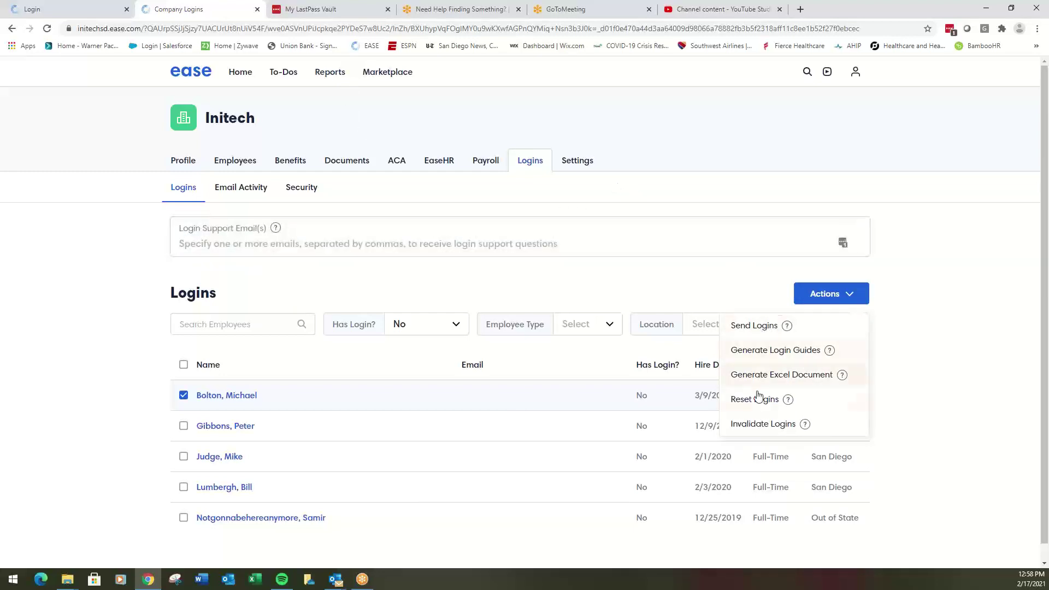
# Create a blank email template in Initech's settings named "template" with the type Employee Login.
pyautogui.click(579, 163)
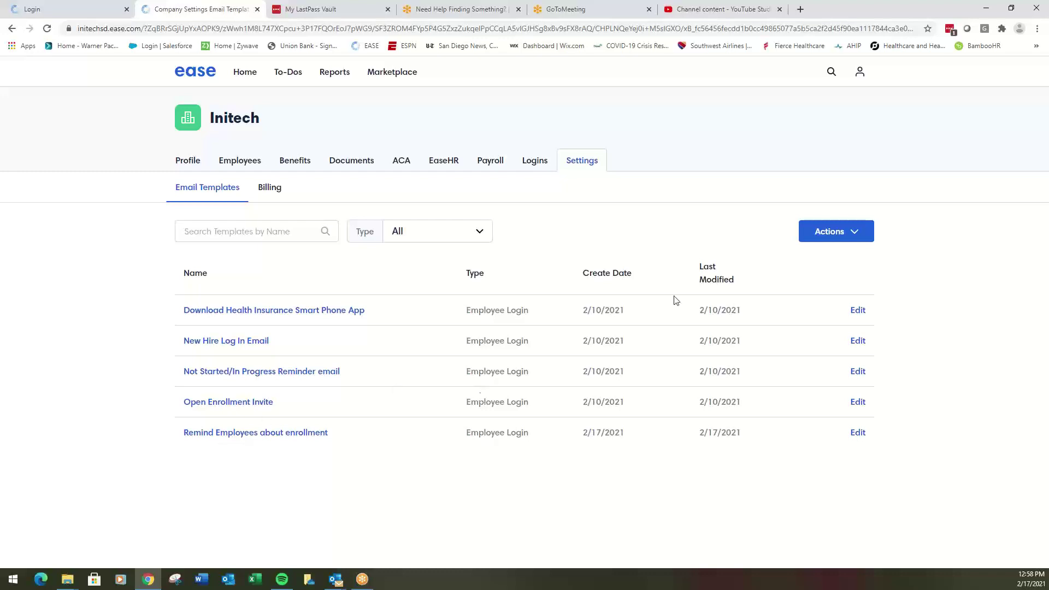
pyautogui.click(822, 234)
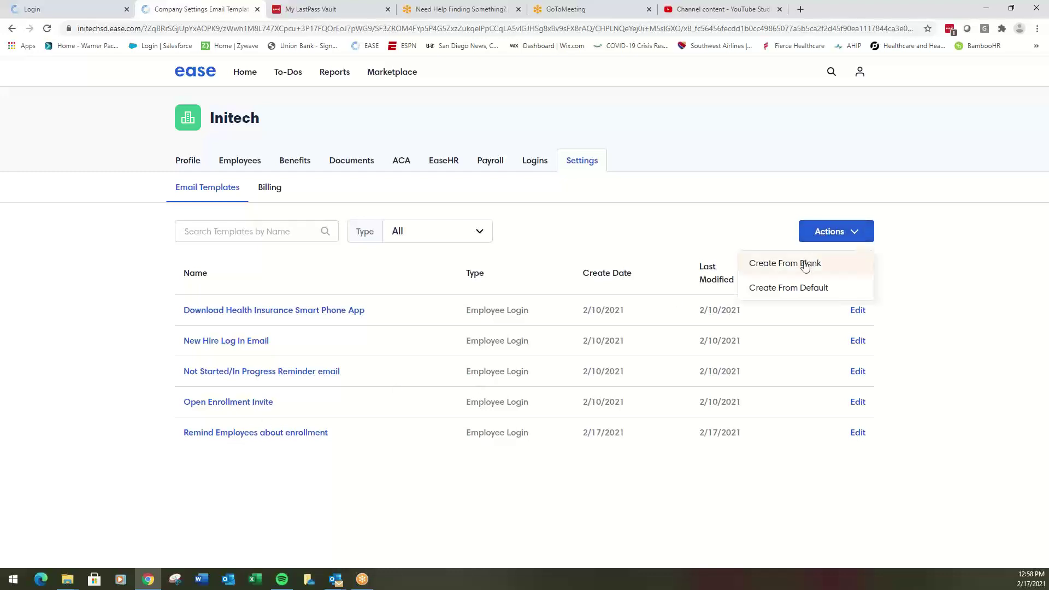
pyautogui.click(802, 263)
pyautogui.click(529, 212)
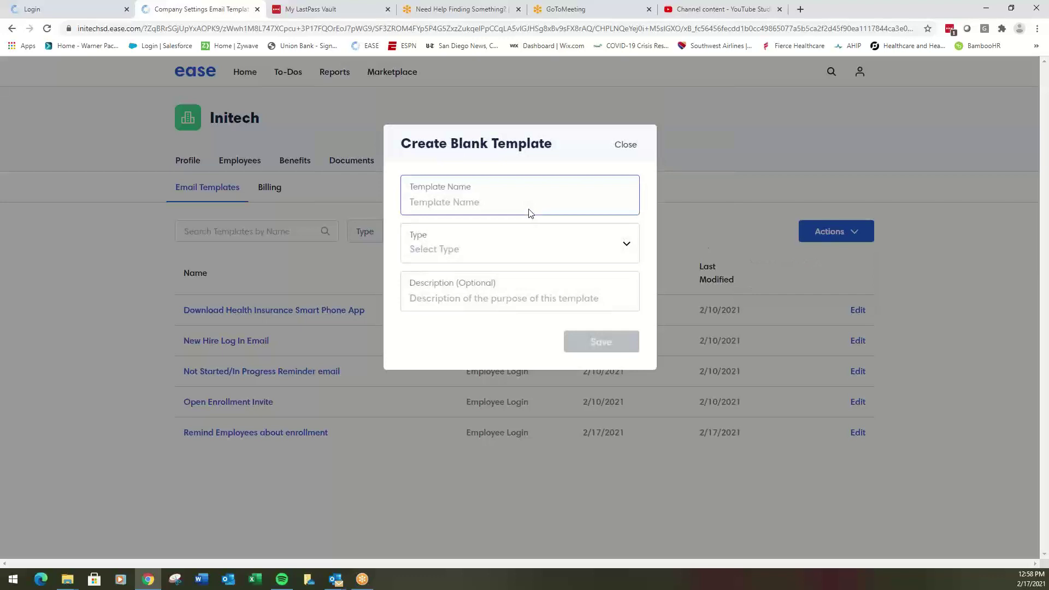
pyautogui.write('template')
pyautogui.press('Tab')
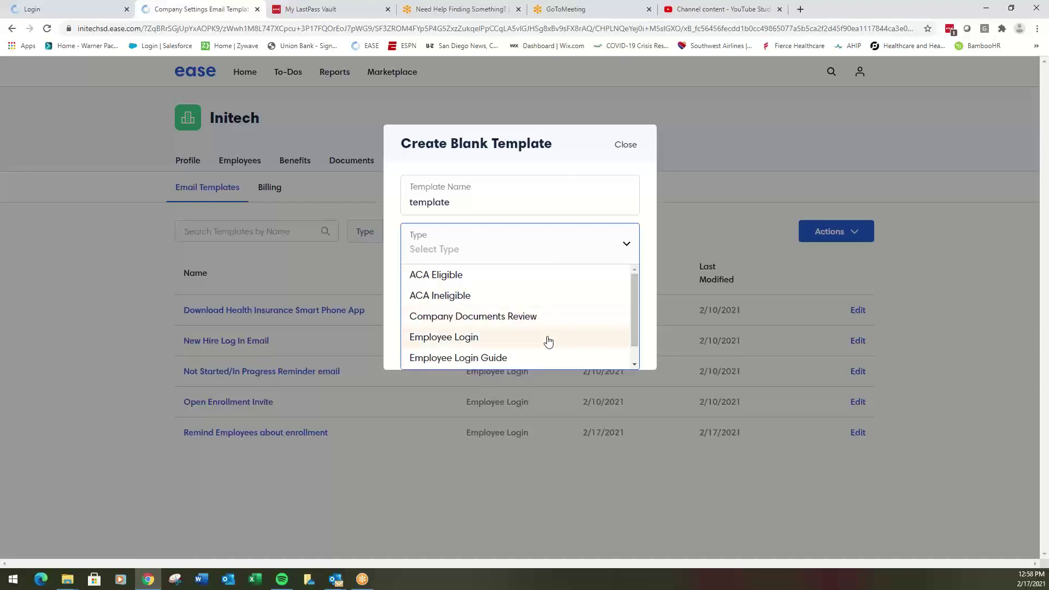
pyautogui.scroll(-1, 545, 339)
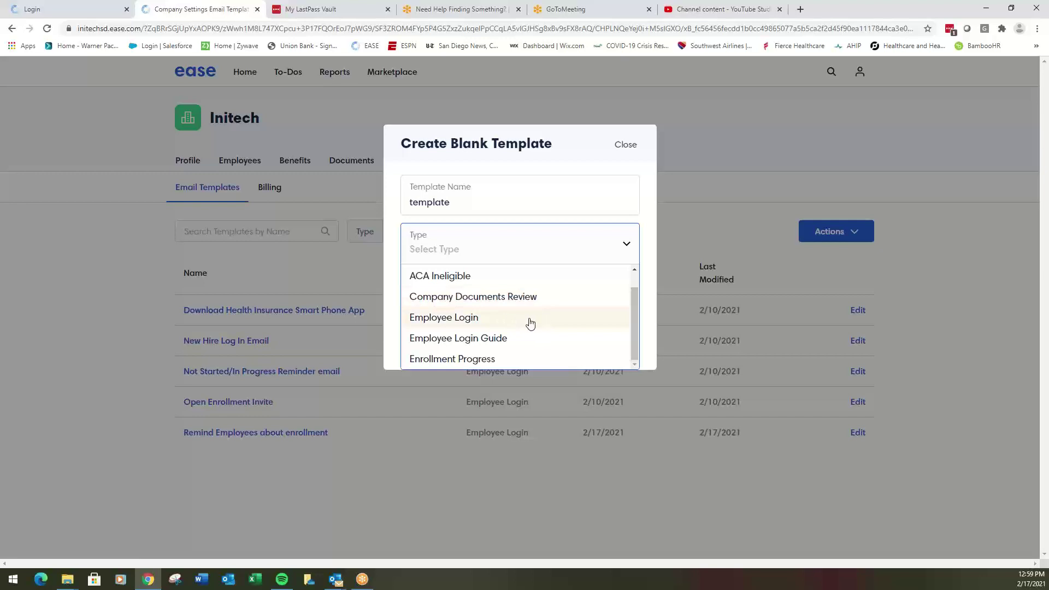
pyautogui.click(471, 319)
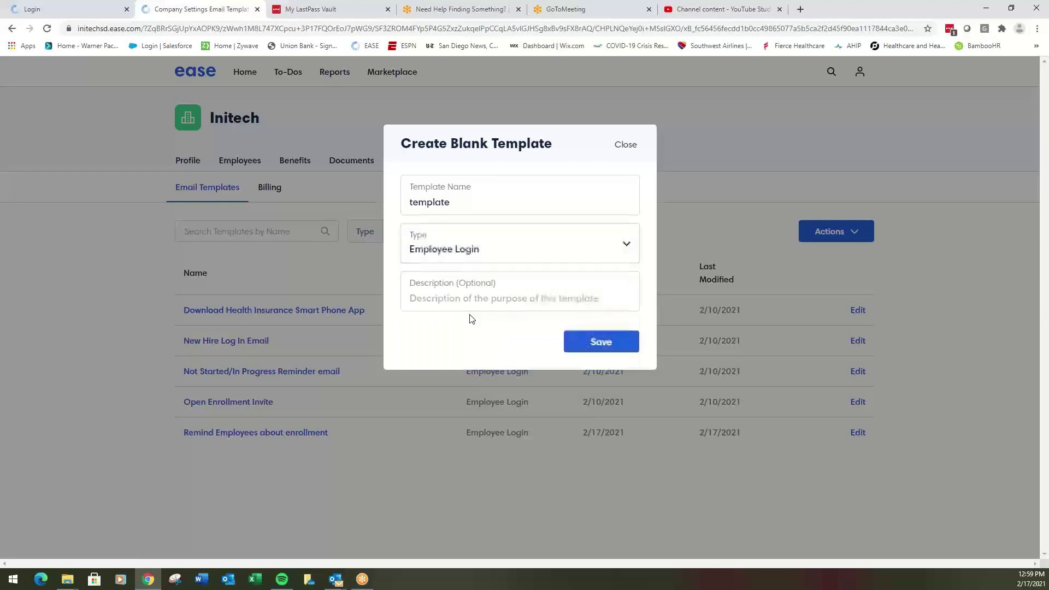
pyautogui.click(596, 349)
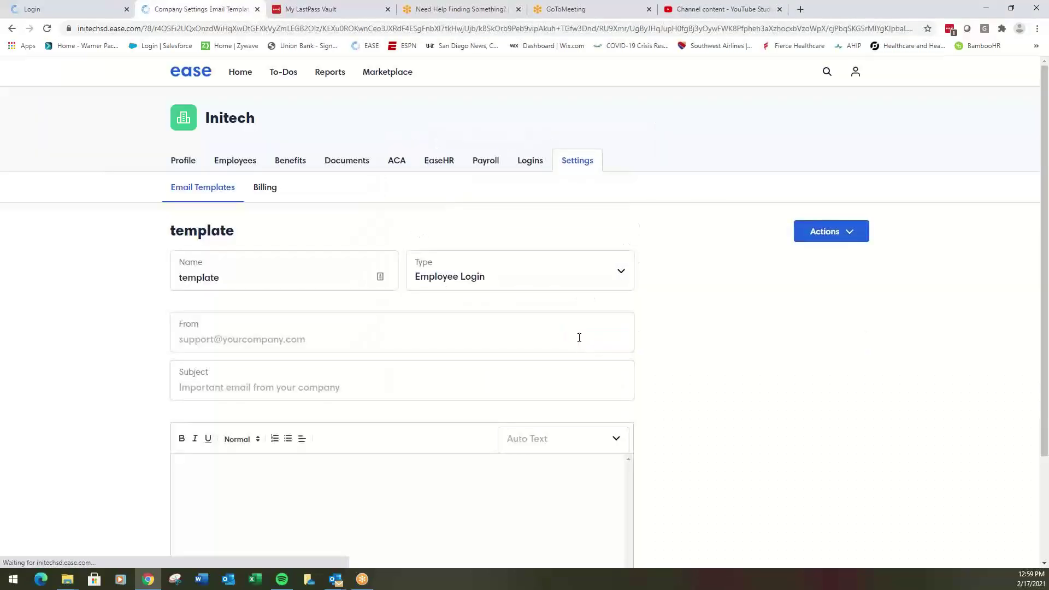
# Fill in the template's From field with "dfdfdfdf" and its Subject with "fdfdfdfdfdf".
pyautogui.click(359, 338)
pyautogui.write('dfdfdfdf')
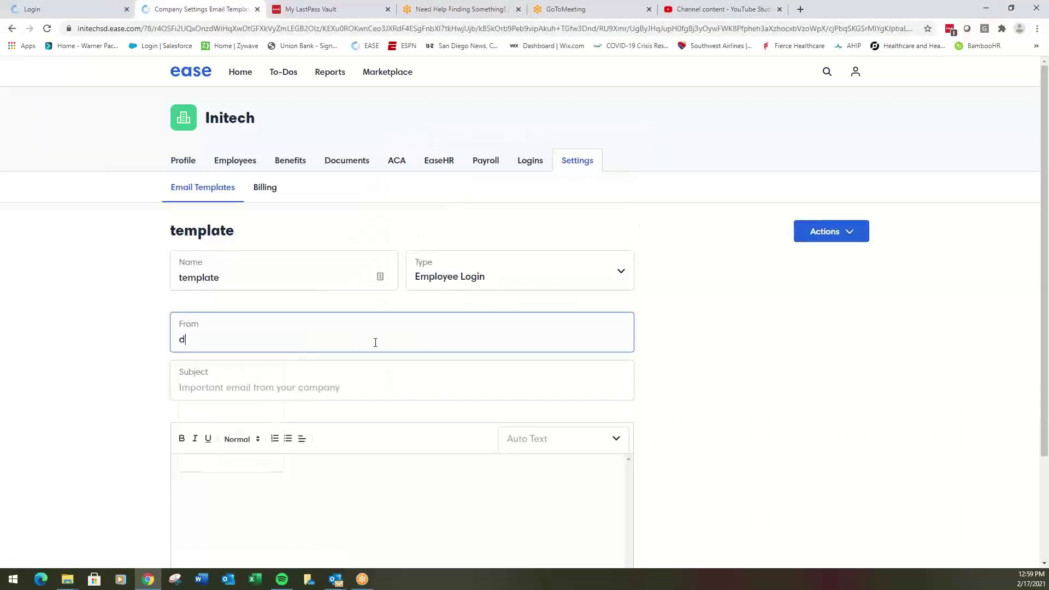
pyautogui.click(355, 386)
pyautogui.write('fdfdfdfdfdf')
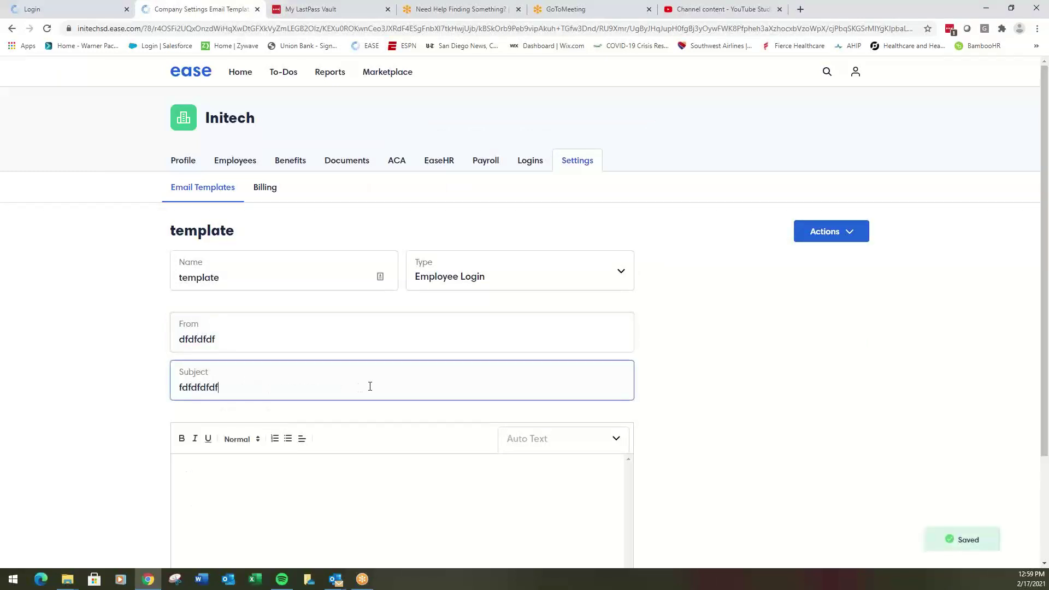
# Write the greeting "Hey [FIRST_NAME]," in the template body using the First Name auto text, followed by a blank line.
pyautogui.click(352, 470)
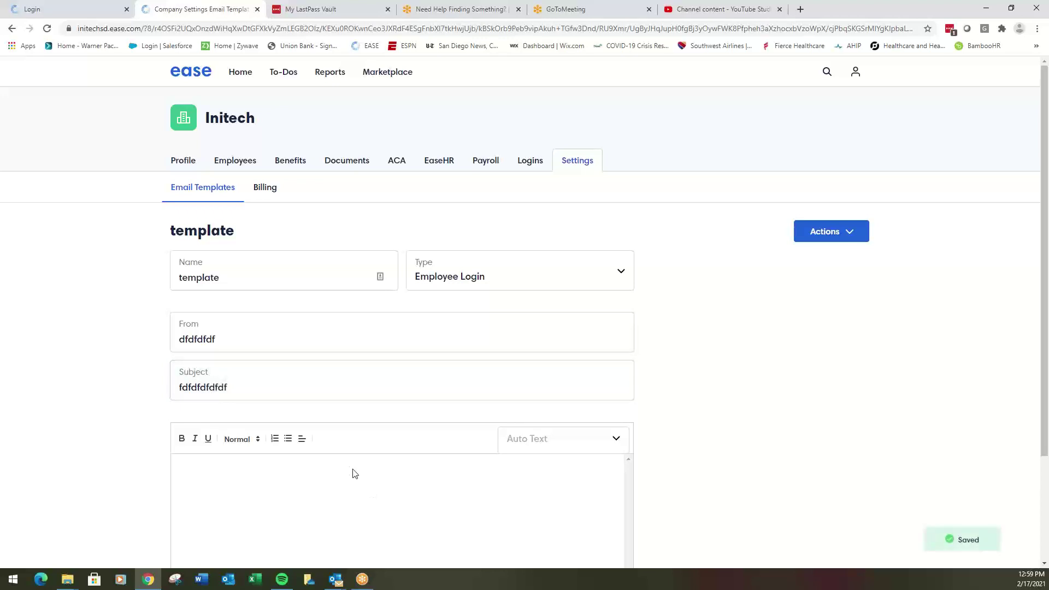
pyautogui.write('Hey')
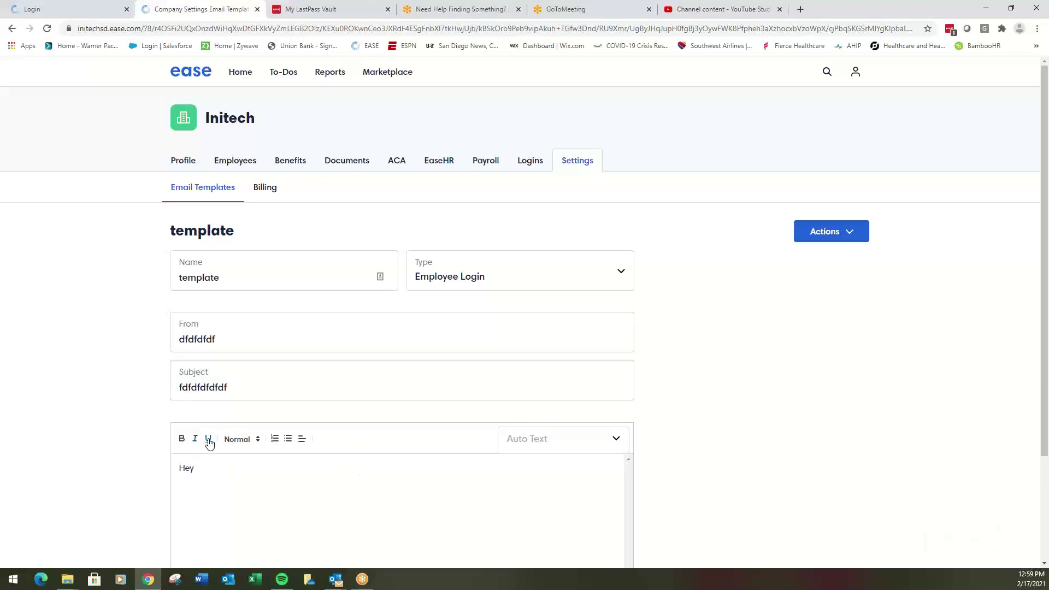
pyautogui.click(240, 443)
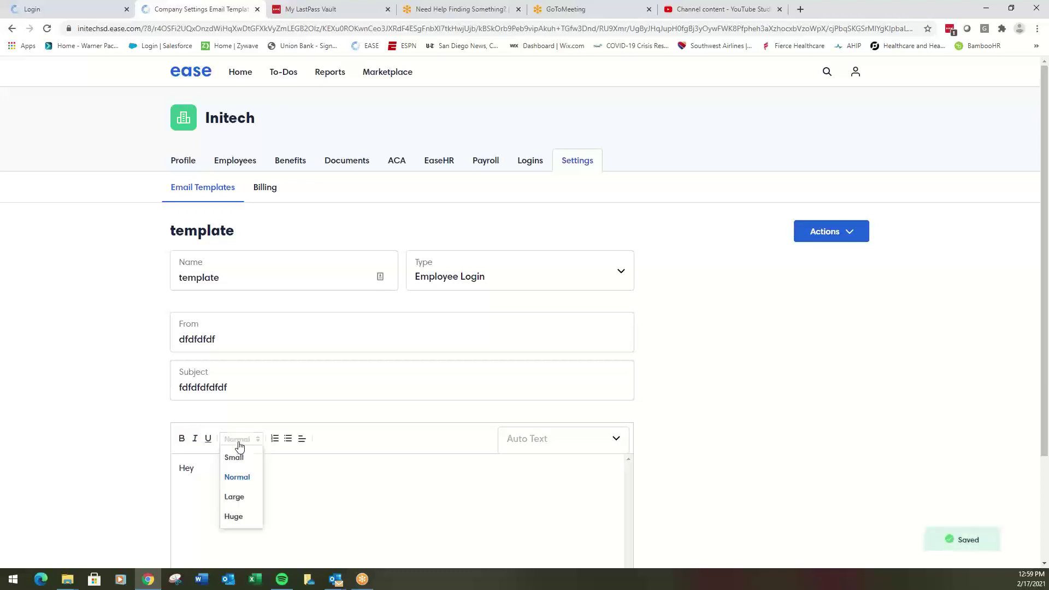
pyautogui.click(240, 447)
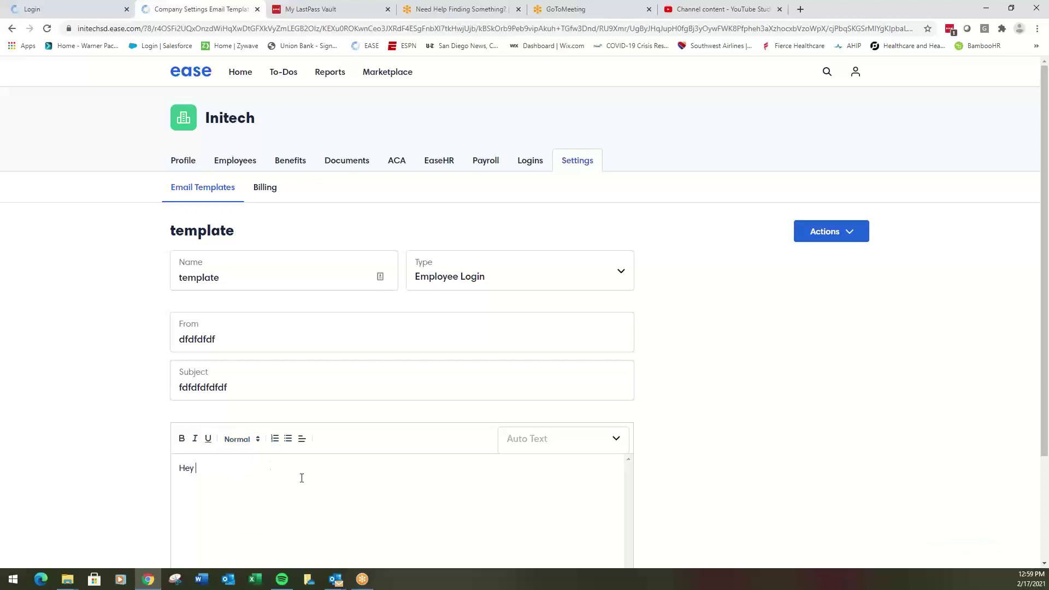
pyautogui.click(614, 440)
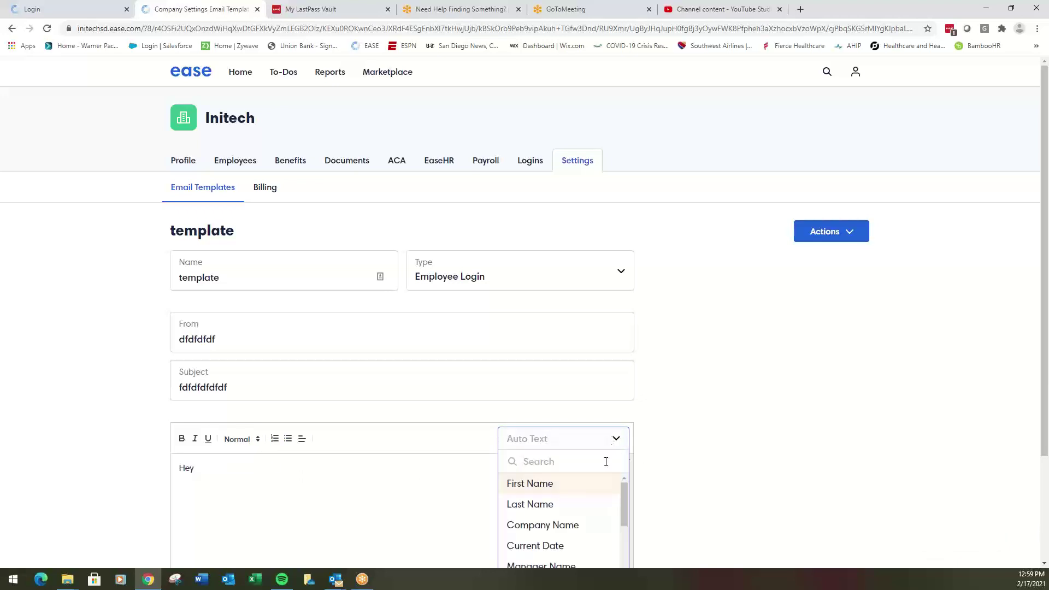
pyautogui.click(557, 485)
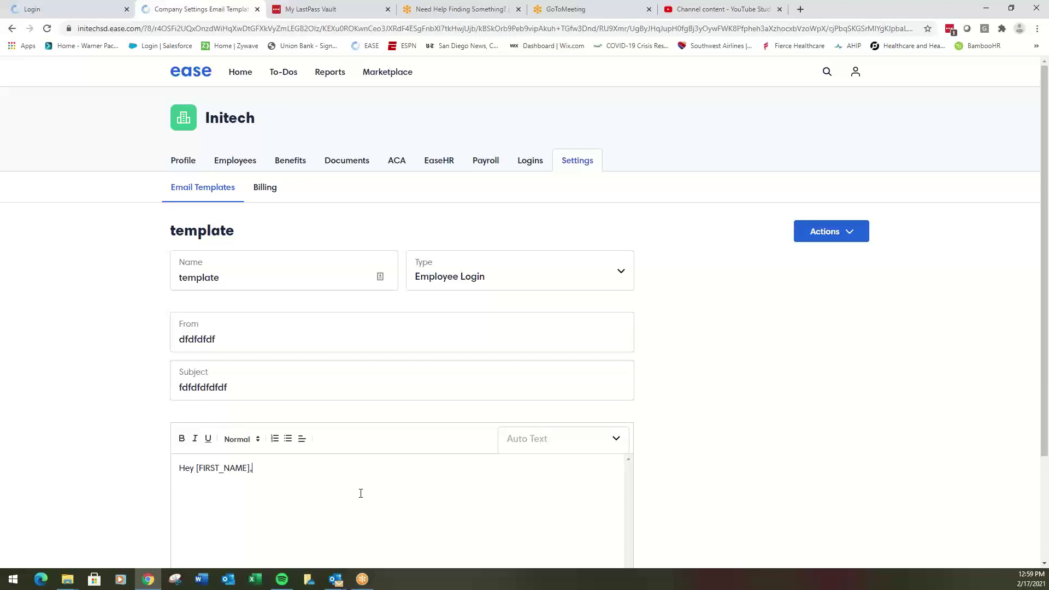
pyautogui.press('Return')
pyautogui.press('Return')
# Add the line "[COMPANY_NAME] has a benefit plan....hghhghg" to the template body using the Company Name auto text, and let it save.
pyautogui.click(605, 446)
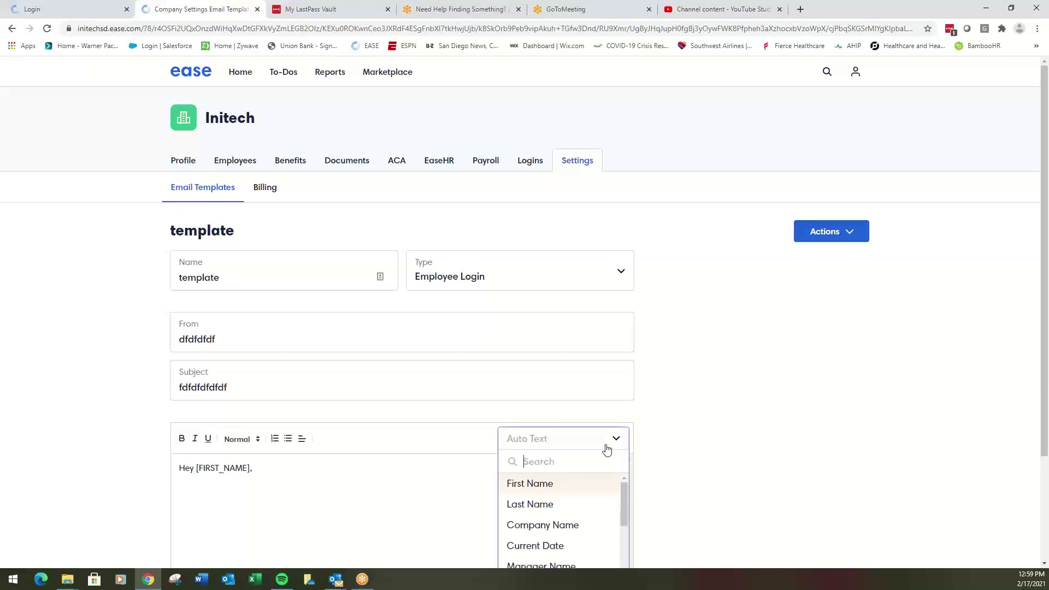
pyautogui.click(557, 526)
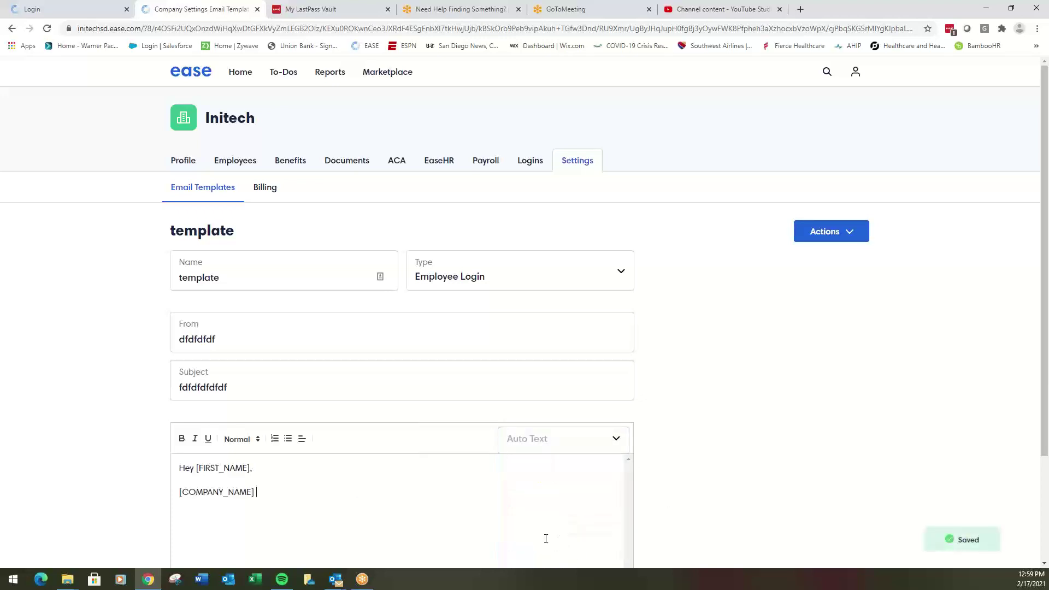
pyautogui.write('has a beneff')
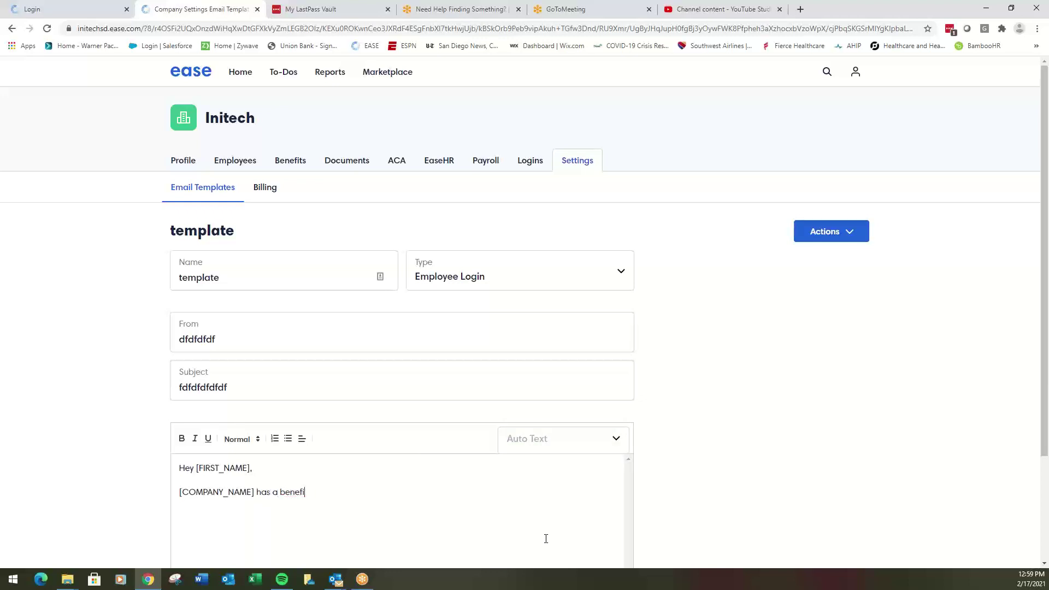
pyautogui.write('t pla')
pyautogui.write('hghhghg')
pyautogui.press('Return')
pyautogui.press('Return')
pyautogui.click(542, 389)
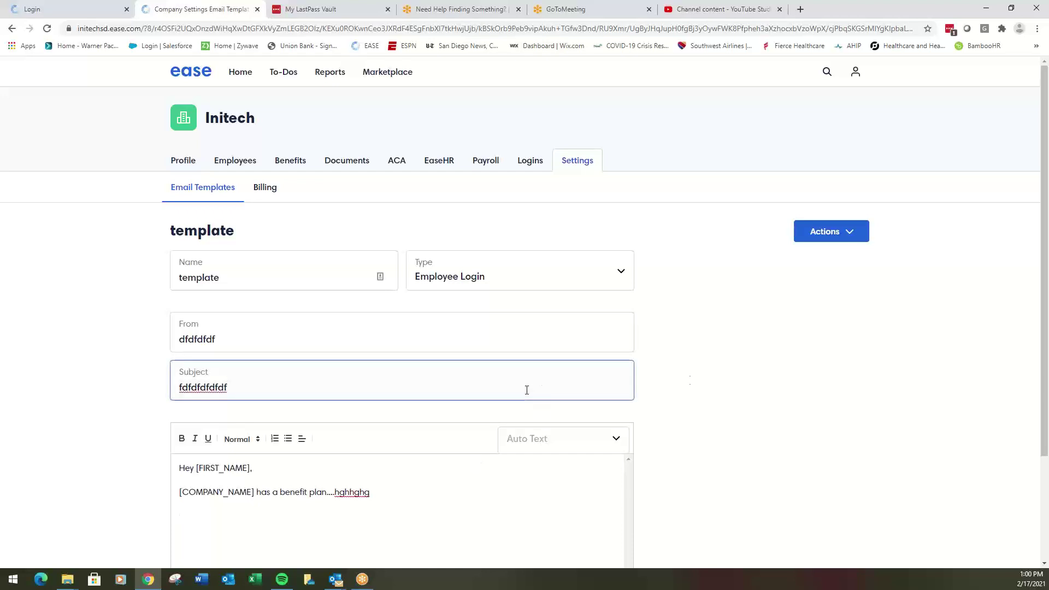
pyautogui.click(690, 382)
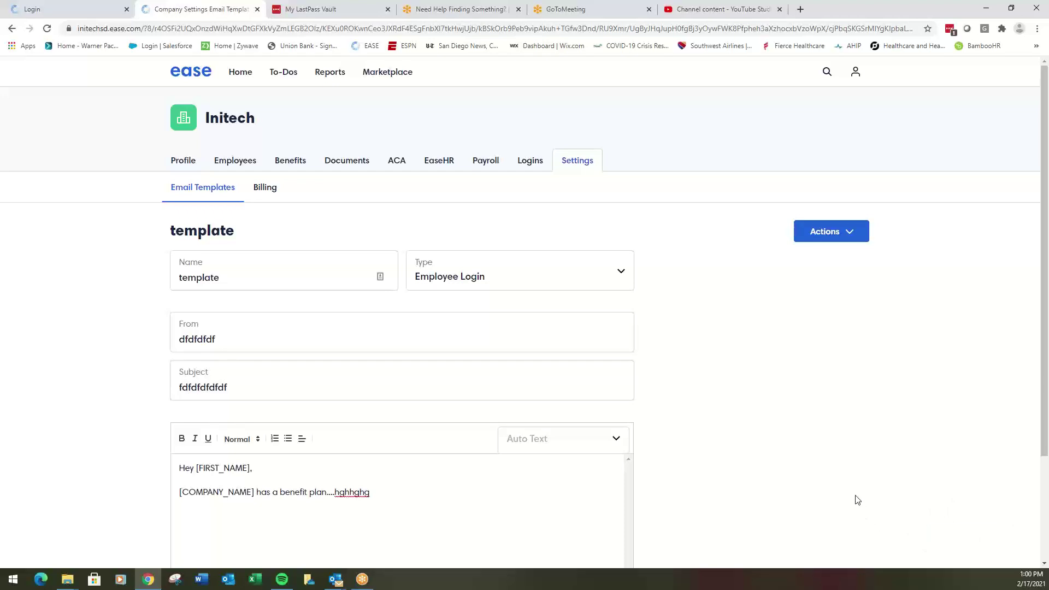
# Set the Has Login? filter in Initech's logins list to All and select every listed employee.
pyautogui.click(523, 166)
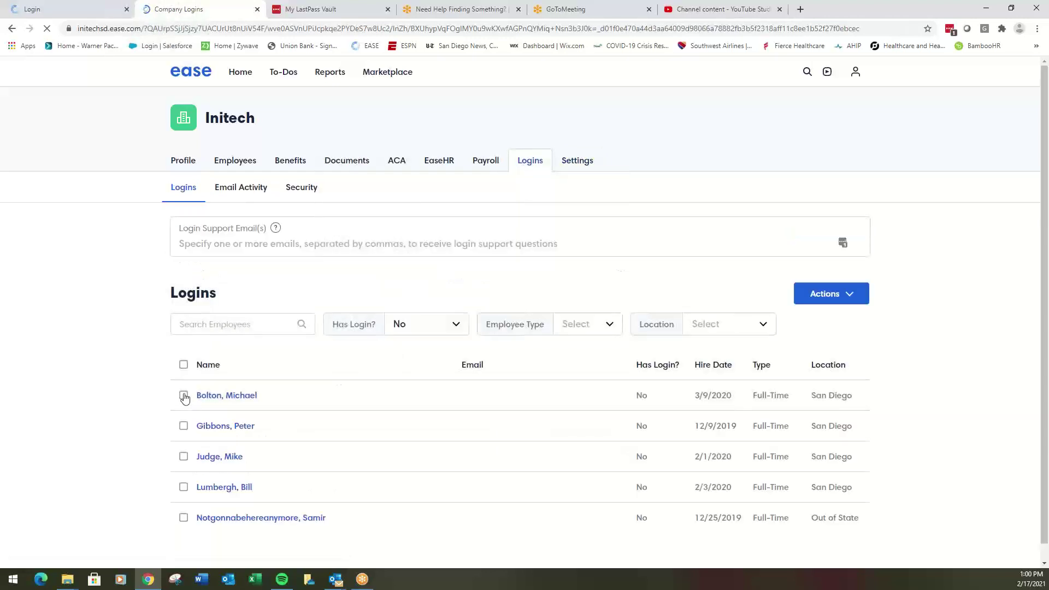
pyautogui.click(422, 327)
pyautogui.click(363, 345)
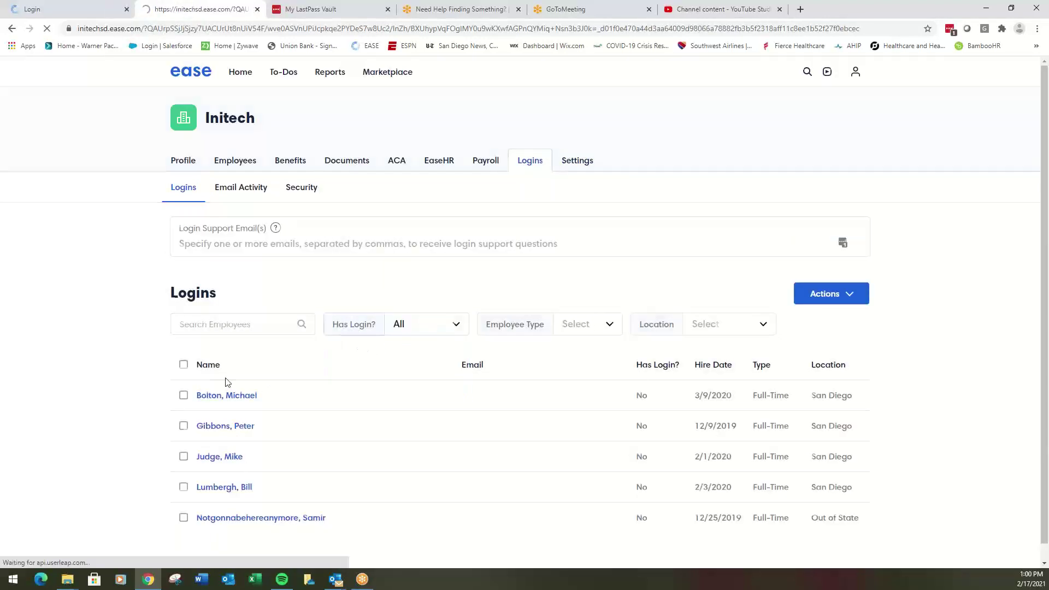
pyautogui.click(184, 365)
# Check which email templates are offered for sending logins to the selected employees, and close the Send Logins dialog without sending.
pyautogui.click(868, 294)
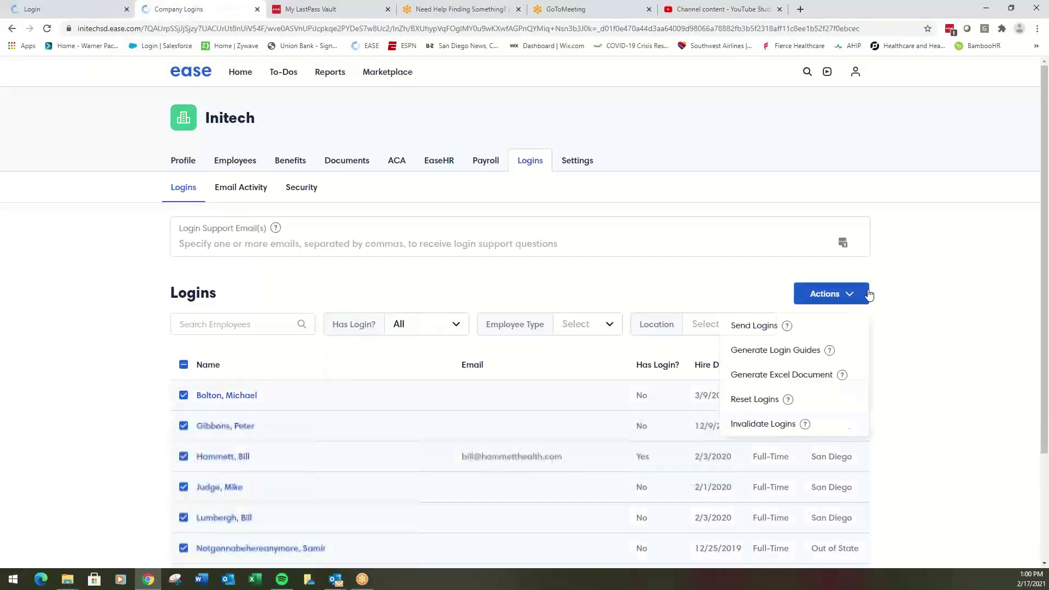
pyautogui.click(764, 329)
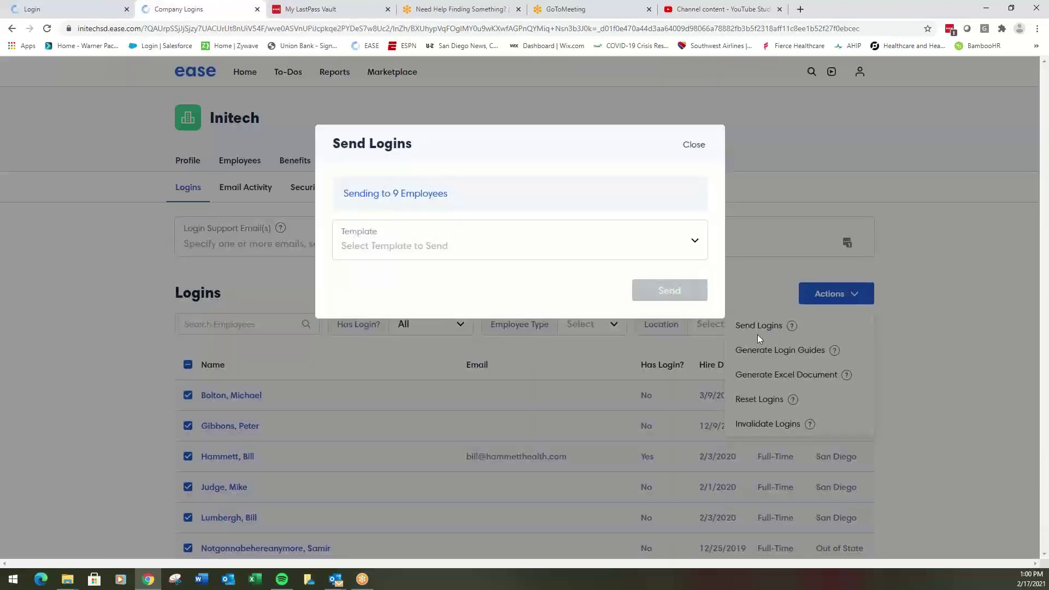
pyautogui.click(527, 240)
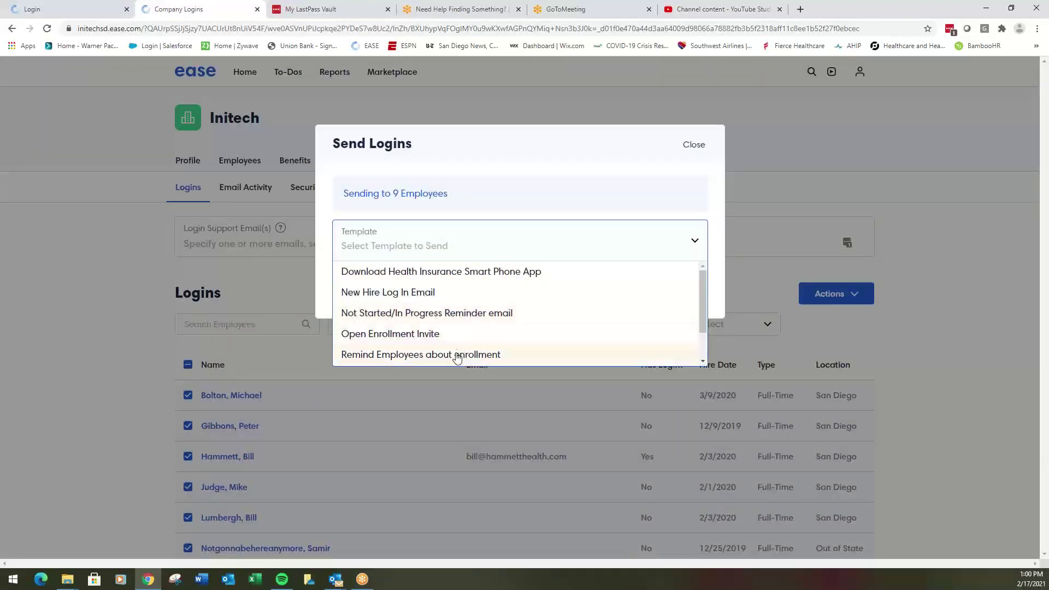
pyautogui.click(681, 146)
pyautogui.click(687, 145)
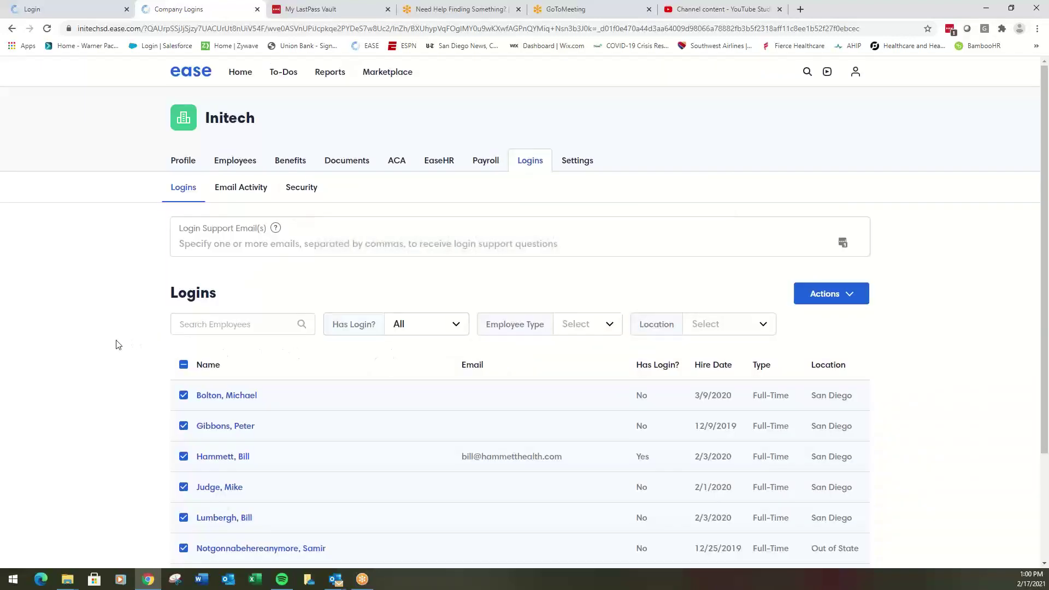